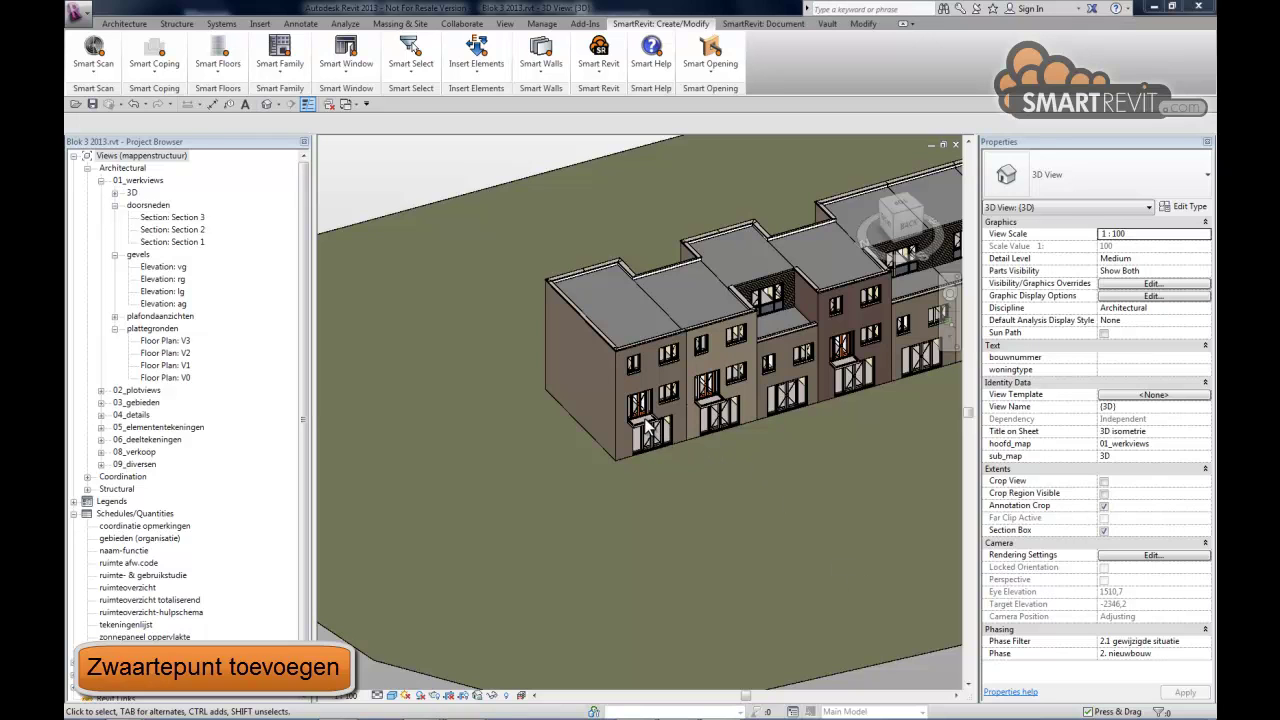
Step: Zoom in on a prefab balcony slab on the Blok 3 2013 facade
scroll(646, 427, "up", 2)
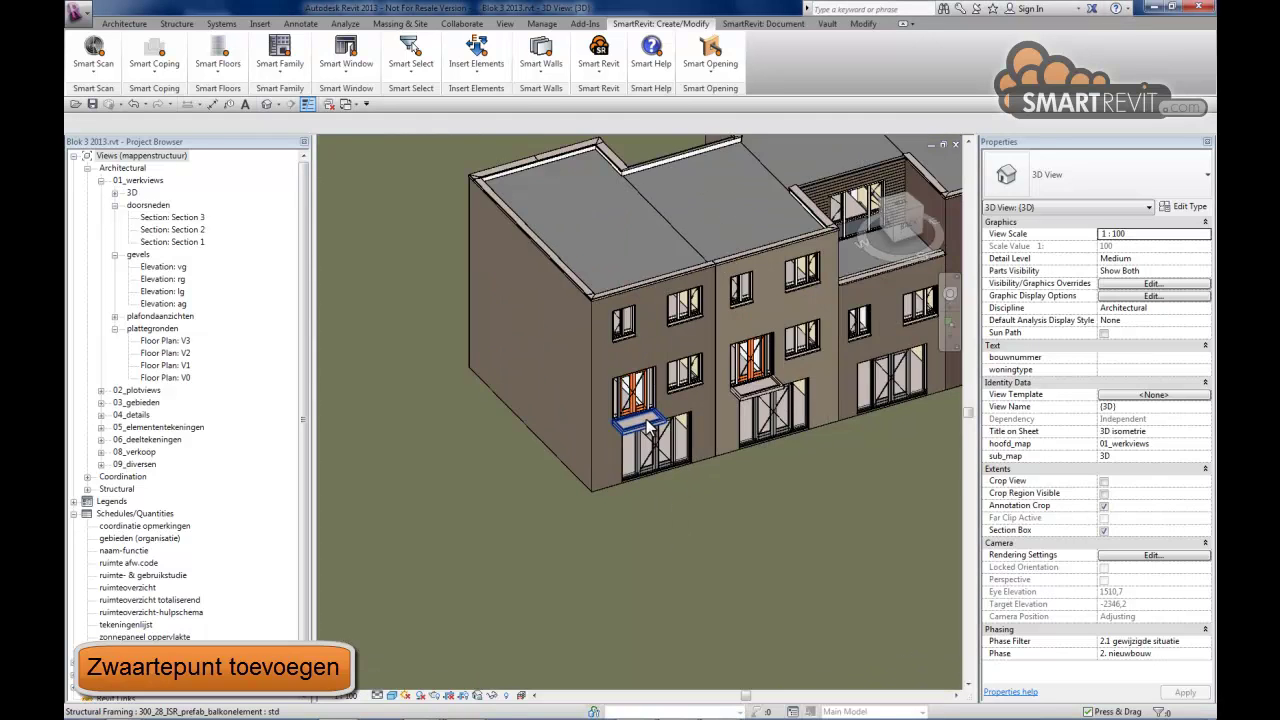
scroll(646, 427, "up", 2)
scroll(646, 427, "up", 2)
scroll(647, 424, "up", 2)
scroll(652, 420, "up", 1)
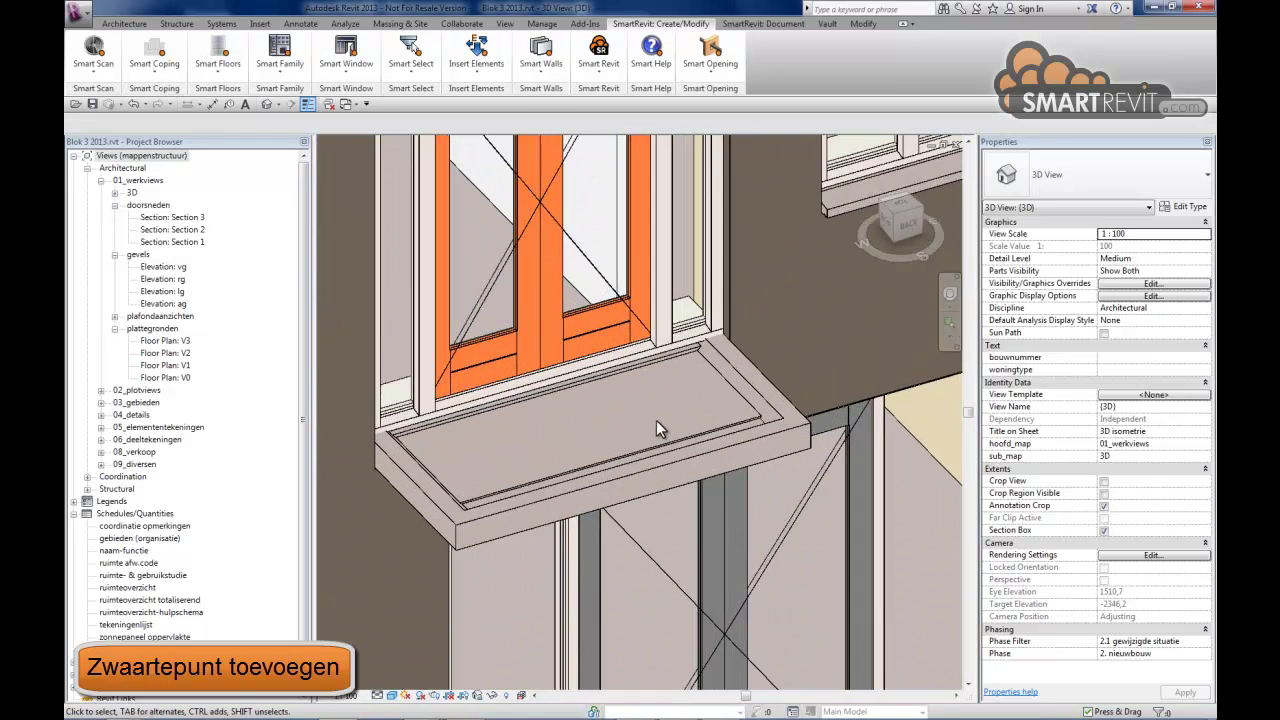
Step: Select the prefab balcony slab on the facade
left_click(570, 423)
mouse_move(570, 423)
middle_mouse_down("shift")
mouse_move(689, 437)
mouse_move(649, 434)
mouse_move(686, 423)
mouse_move(727, 310)
middle_mouse_up("shift")
key("Escape")
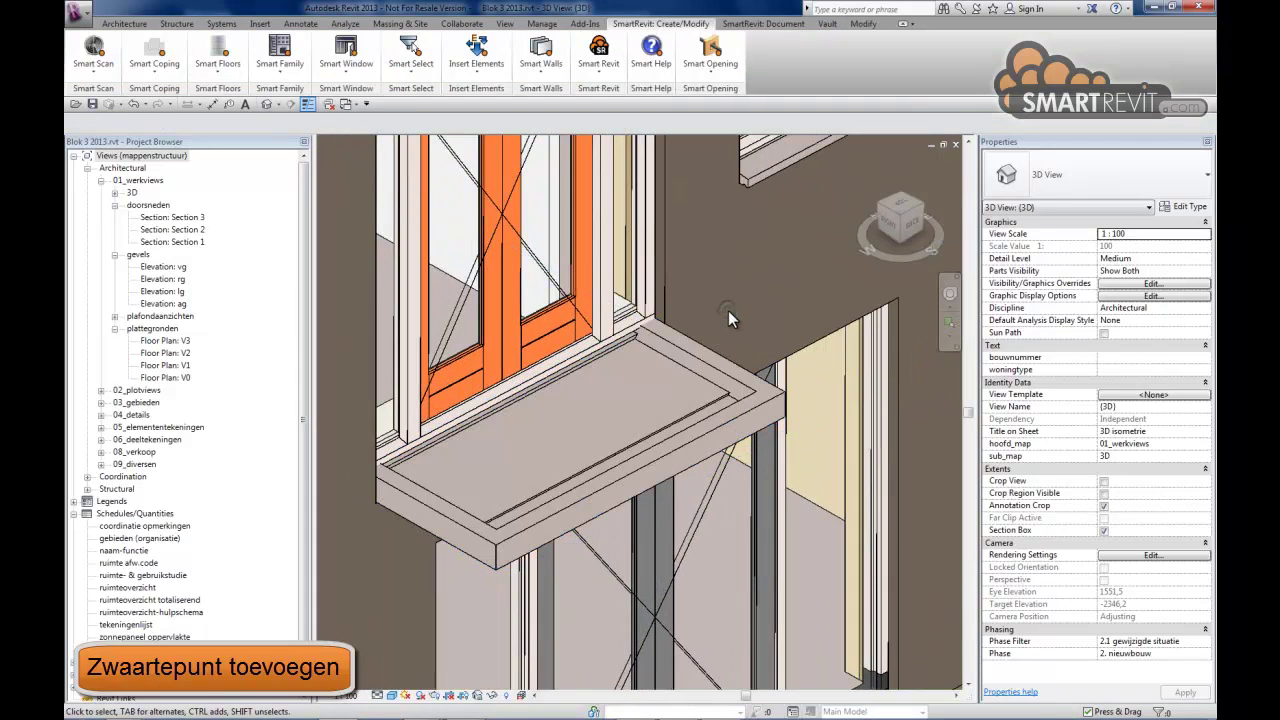
left_click(706, 340)
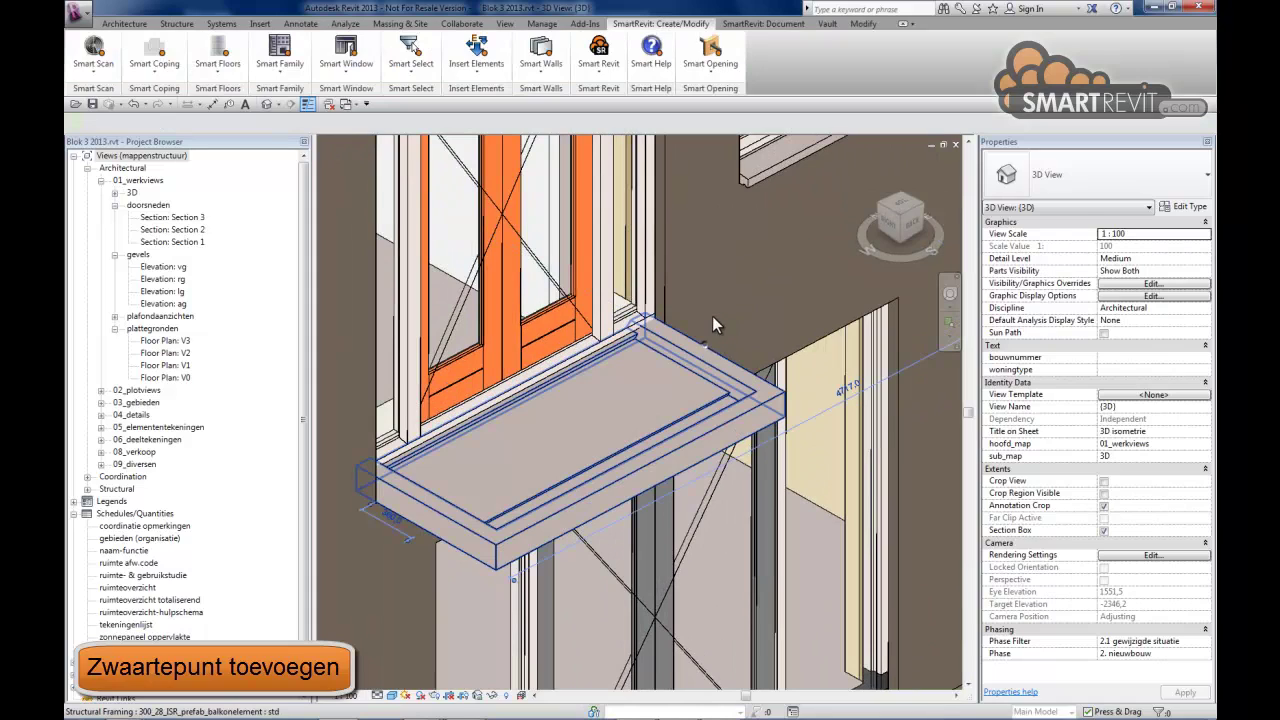
Step: Open SmartRevit's Modify/Calculate Parameters table for the slab (V1, Balkon prefab, 2000×1000×150)
left_click(660, 23)
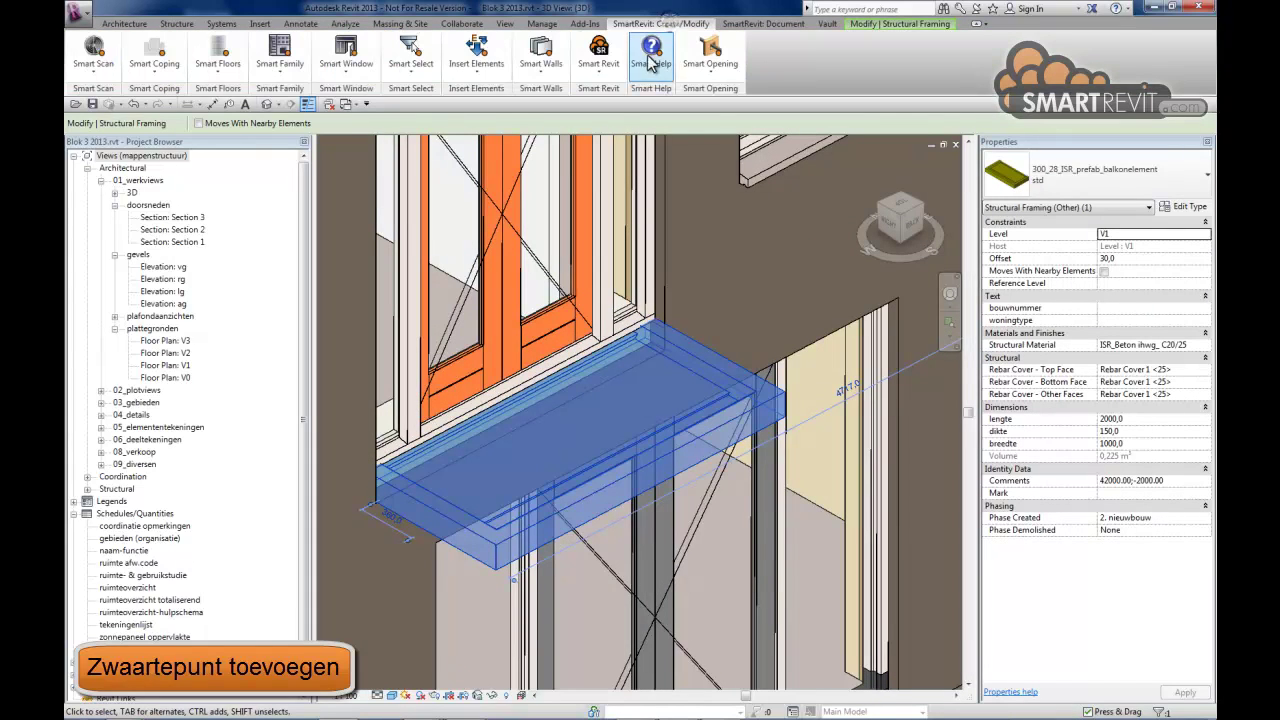
left_click(97, 64)
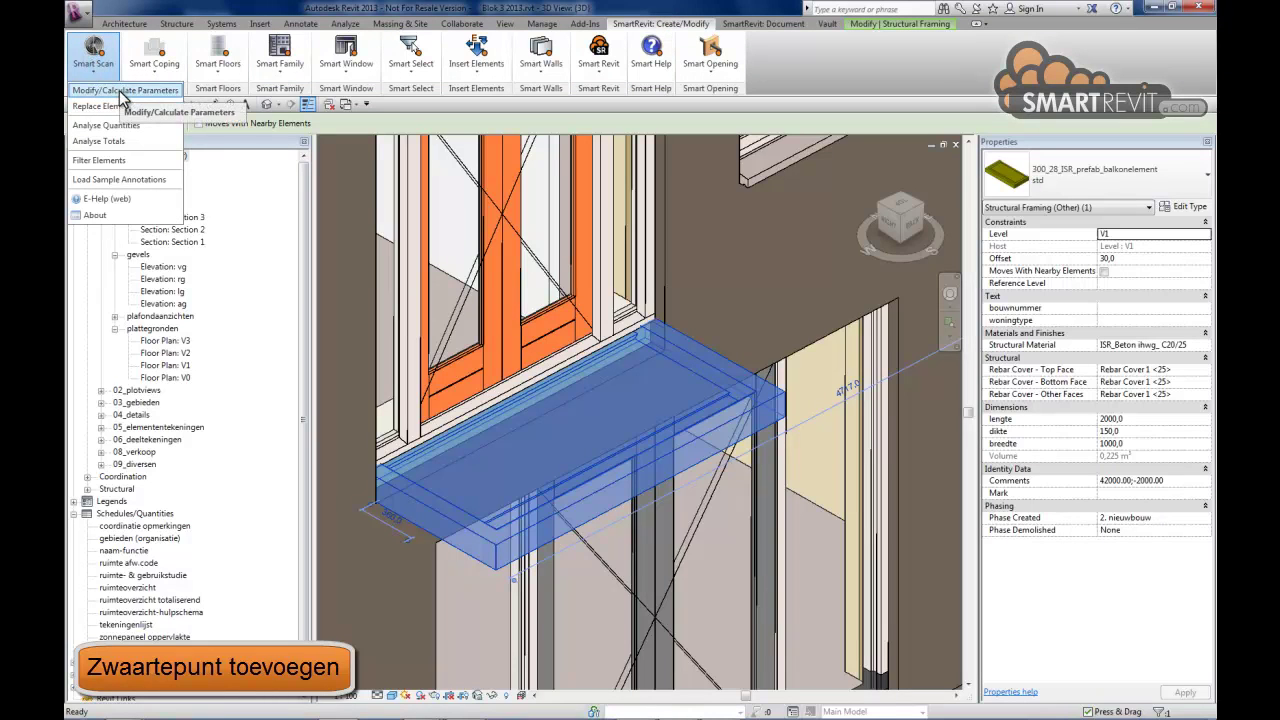
left_click(125, 100)
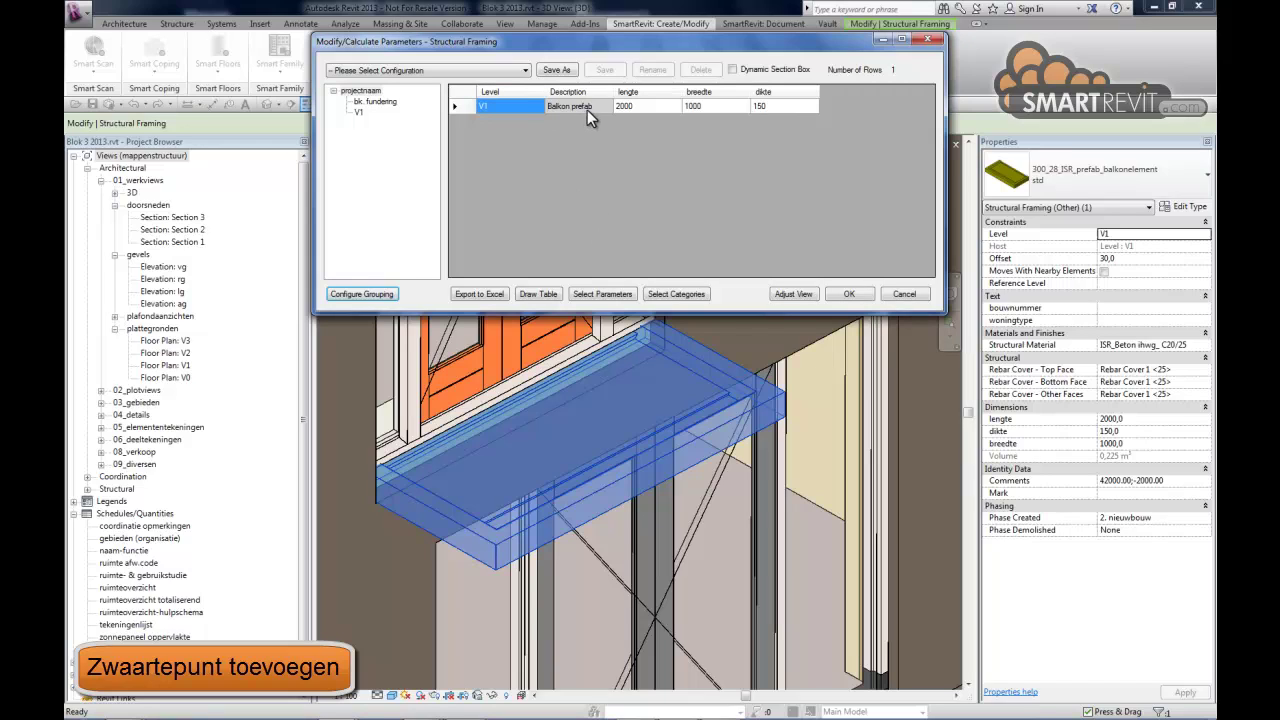
Step: Bring up the context menu for the V1 balcony row in the parameter table
right_click(506, 117)
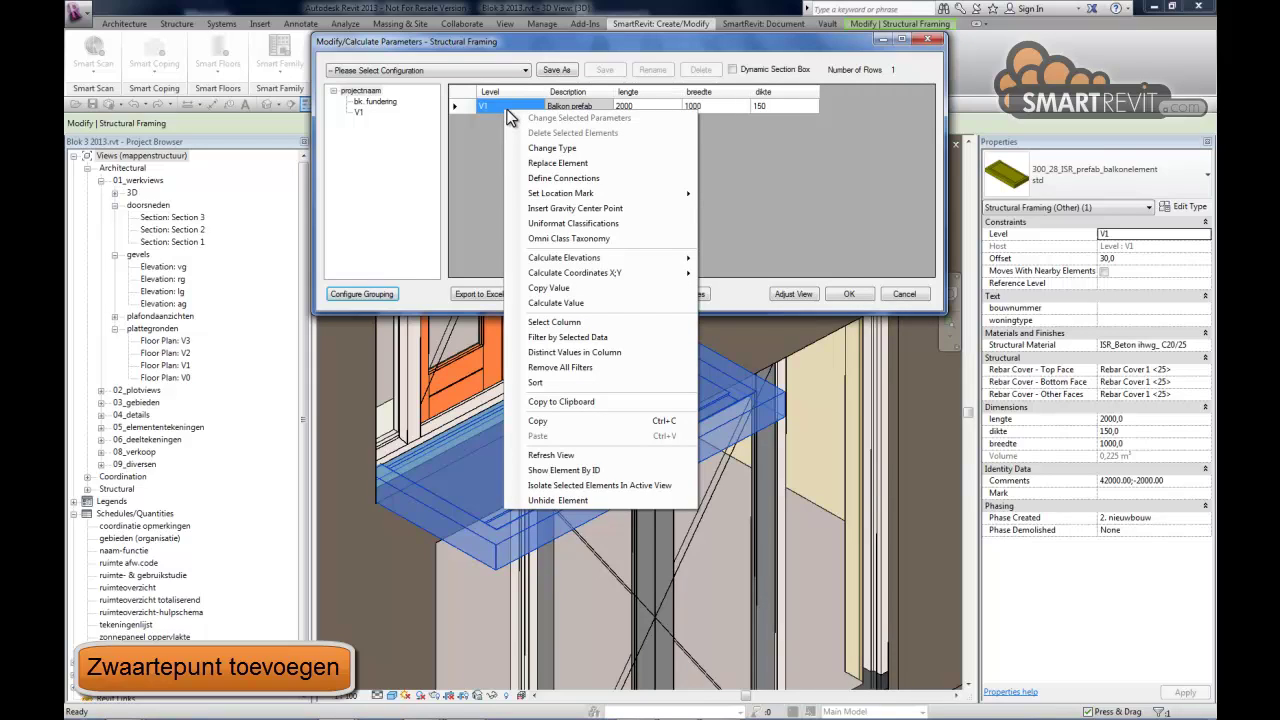
Step: Insert a gravity centre point with the 200_00_ISR_zwaartepunt family and acknowledge the 1/1 message
left_click(598, 210)
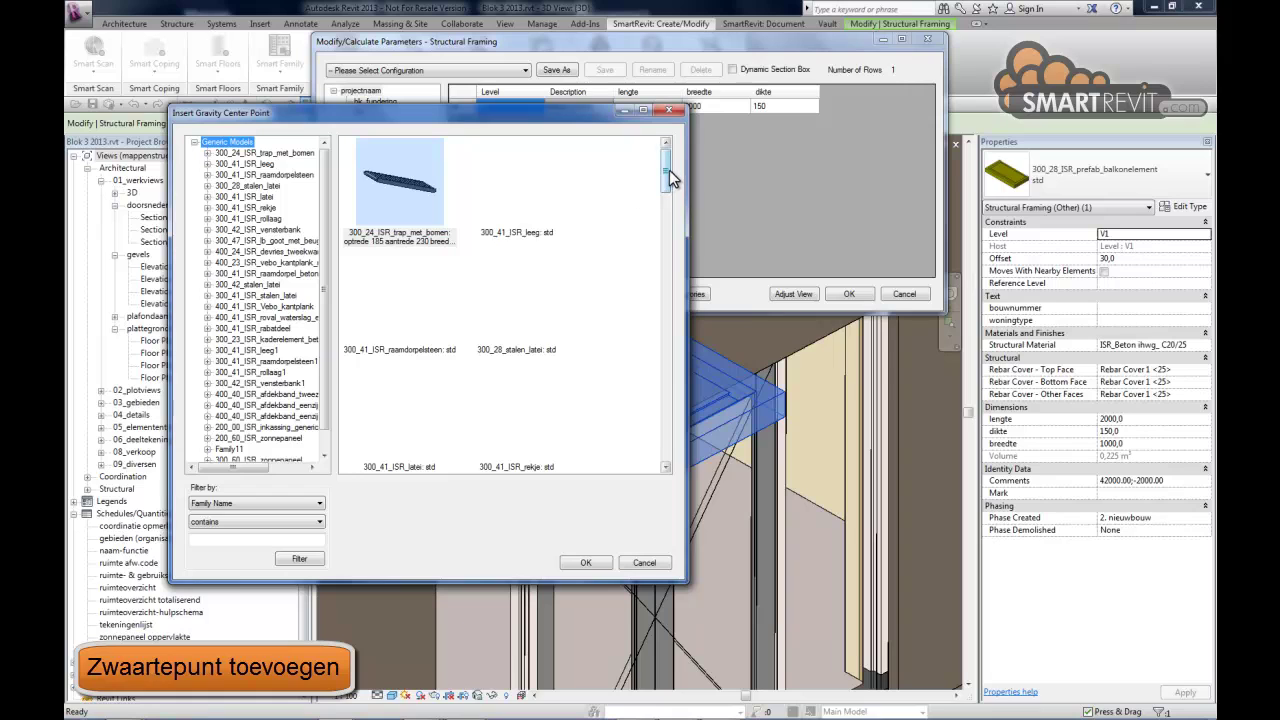
left_click_drag(669, 178, 664, 430)
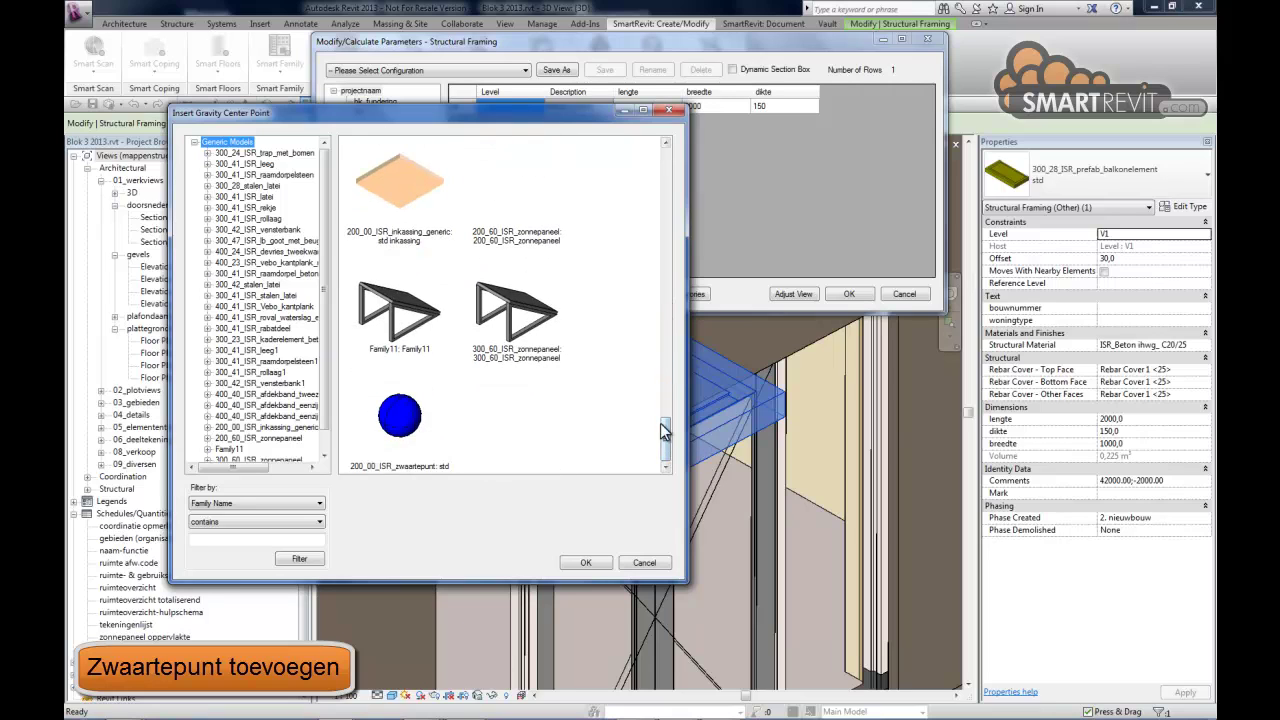
left_click(412, 441)
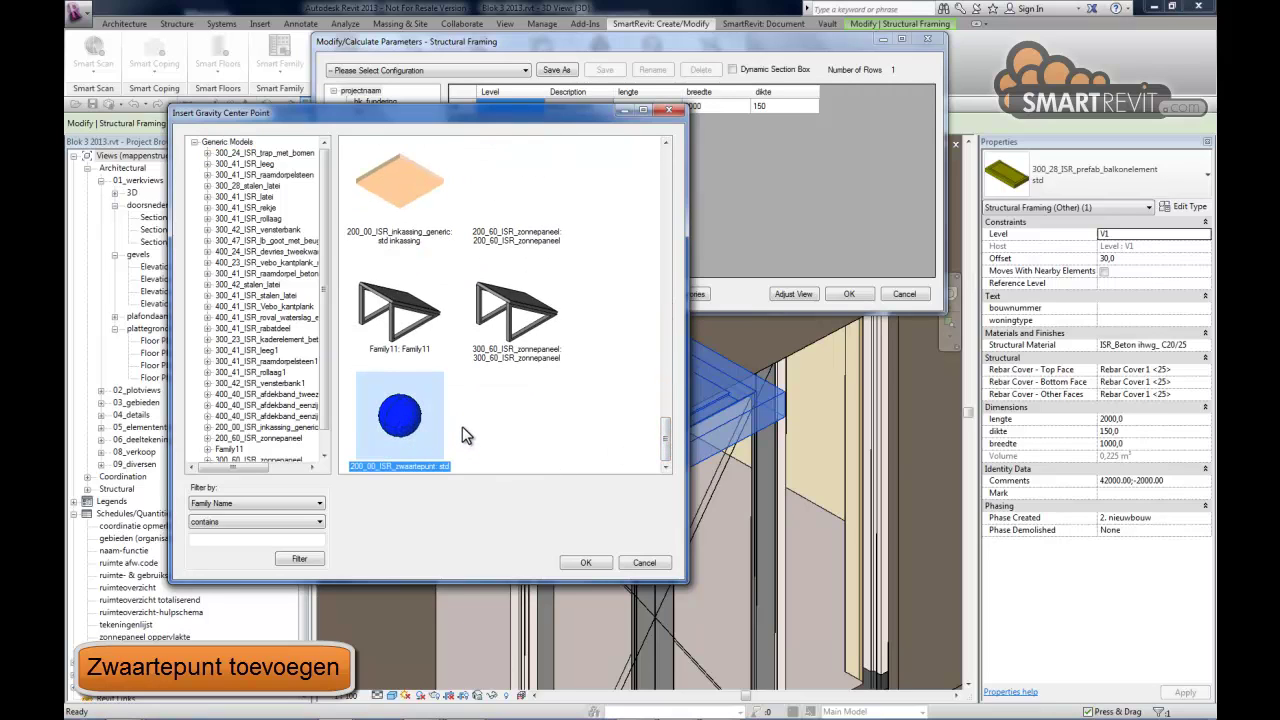
left_click(586, 562)
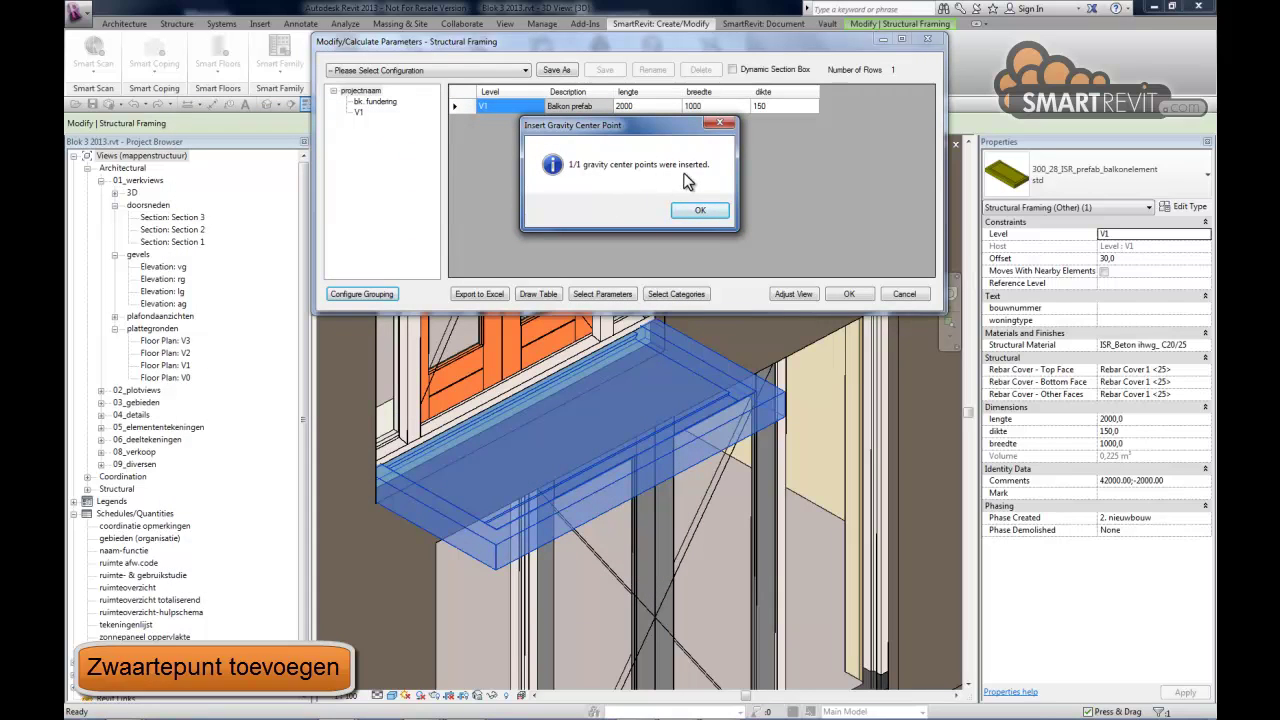
left_click(700, 213)
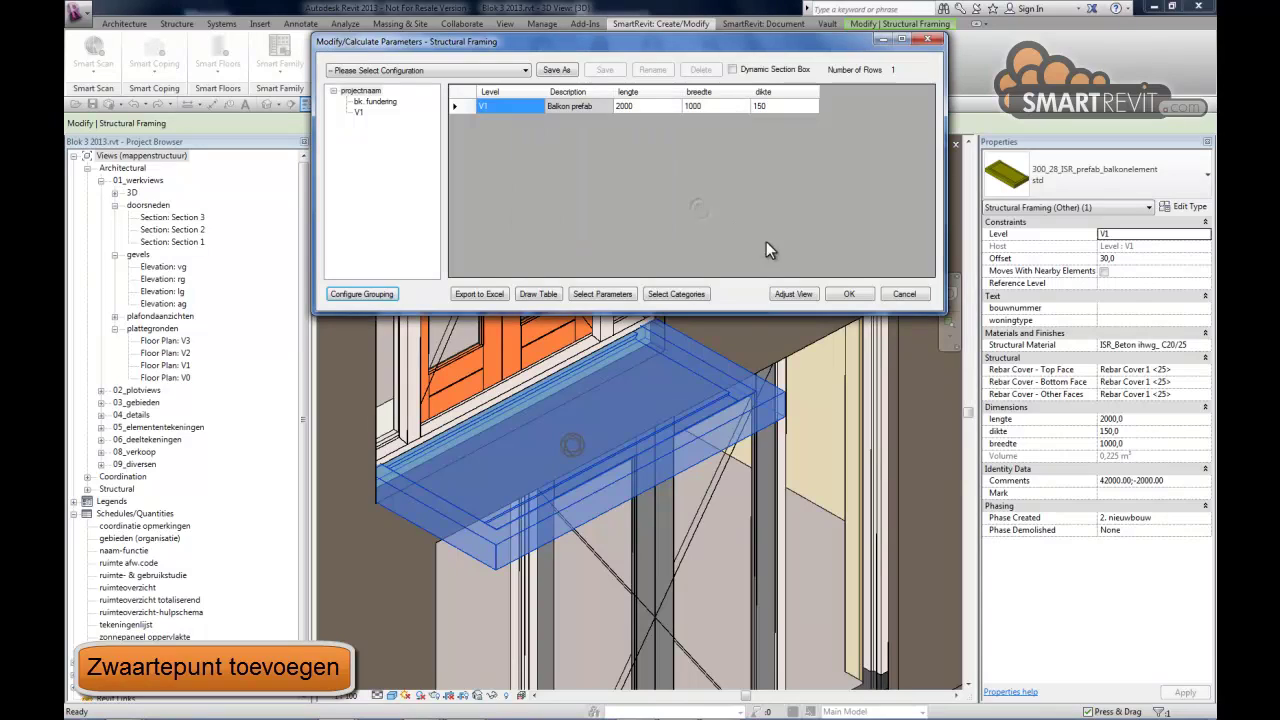
Step: Close the parameter table and select the balcony slab in the model
left_click(847, 296)
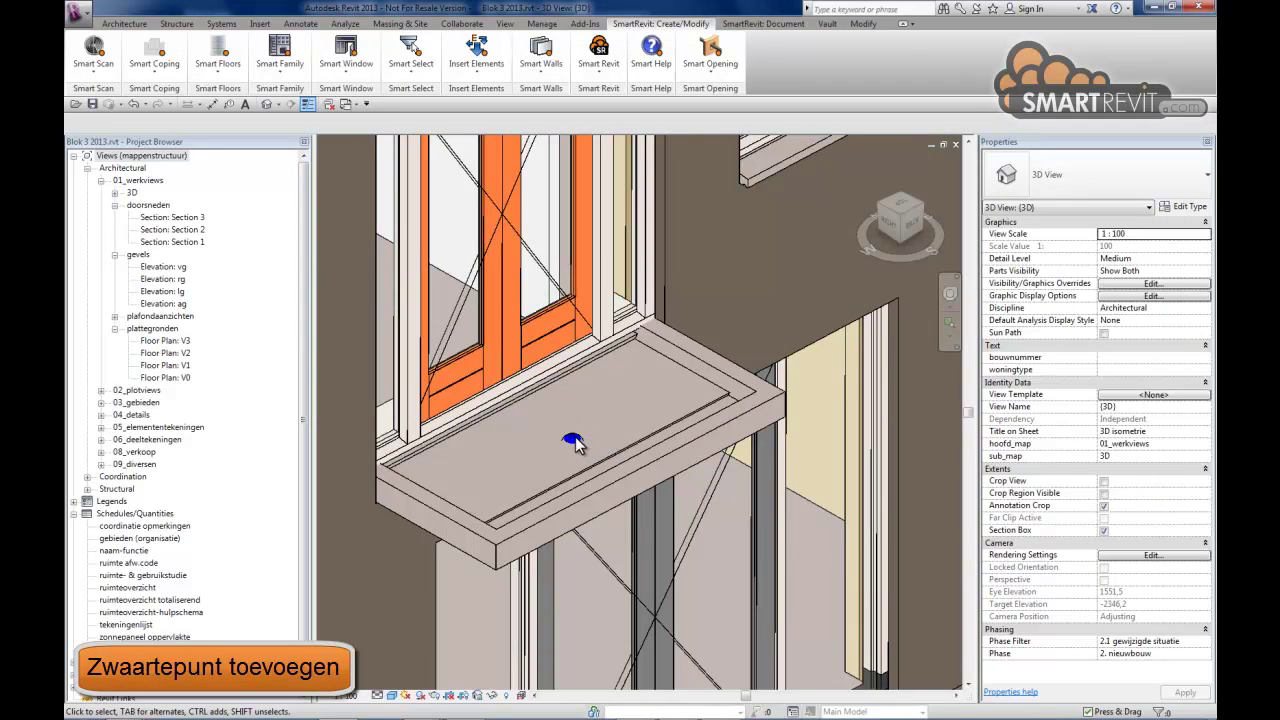
left_click(588, 441)
mouse_move(588, 441)
middle_mouse_down("shift")
mouse_move(697, 350)
mouse_move(663, 376)
middle_mouse_up("shift")
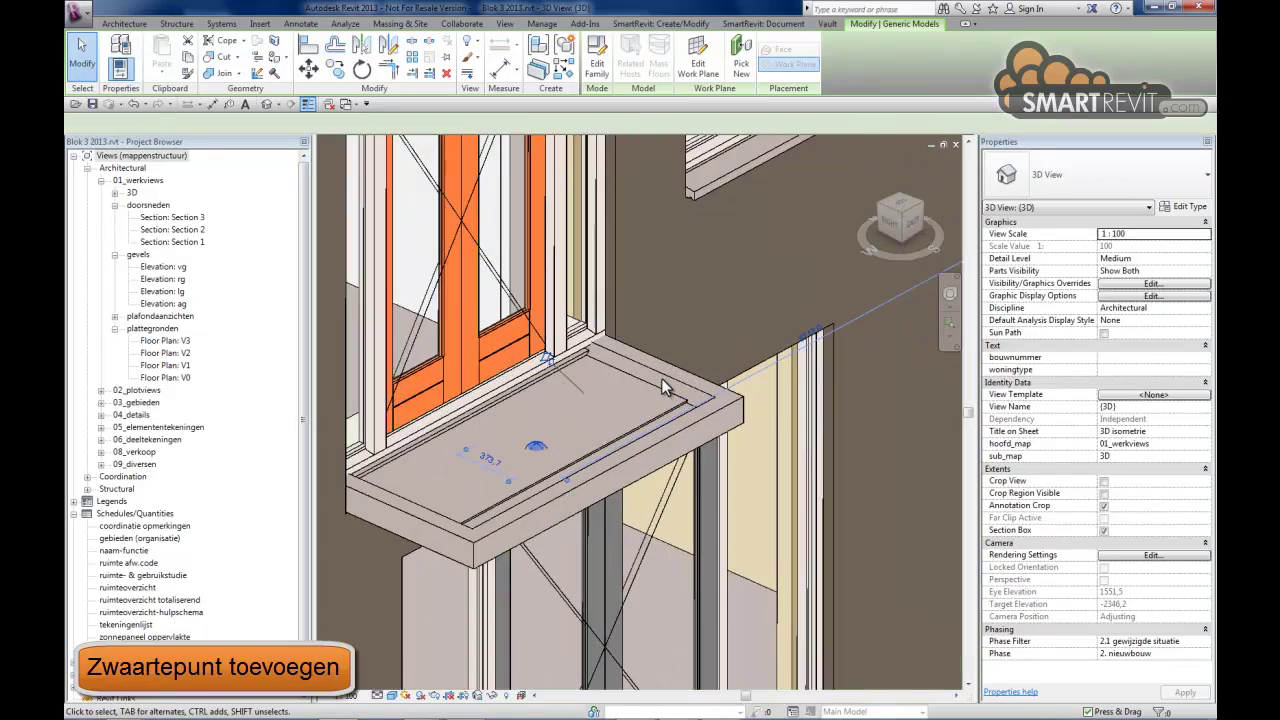
left_click(663, 377)
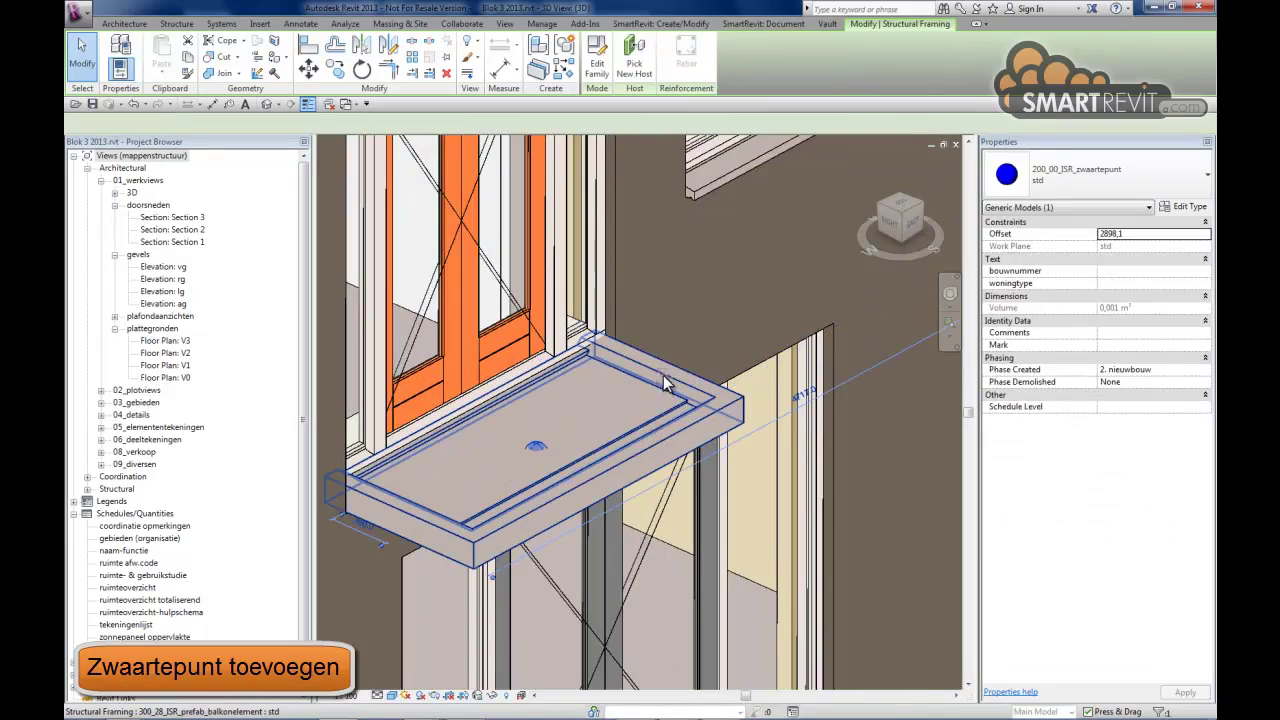
Step: Override the slab's surface transparency to 40 in this view
right_click(580, 403)
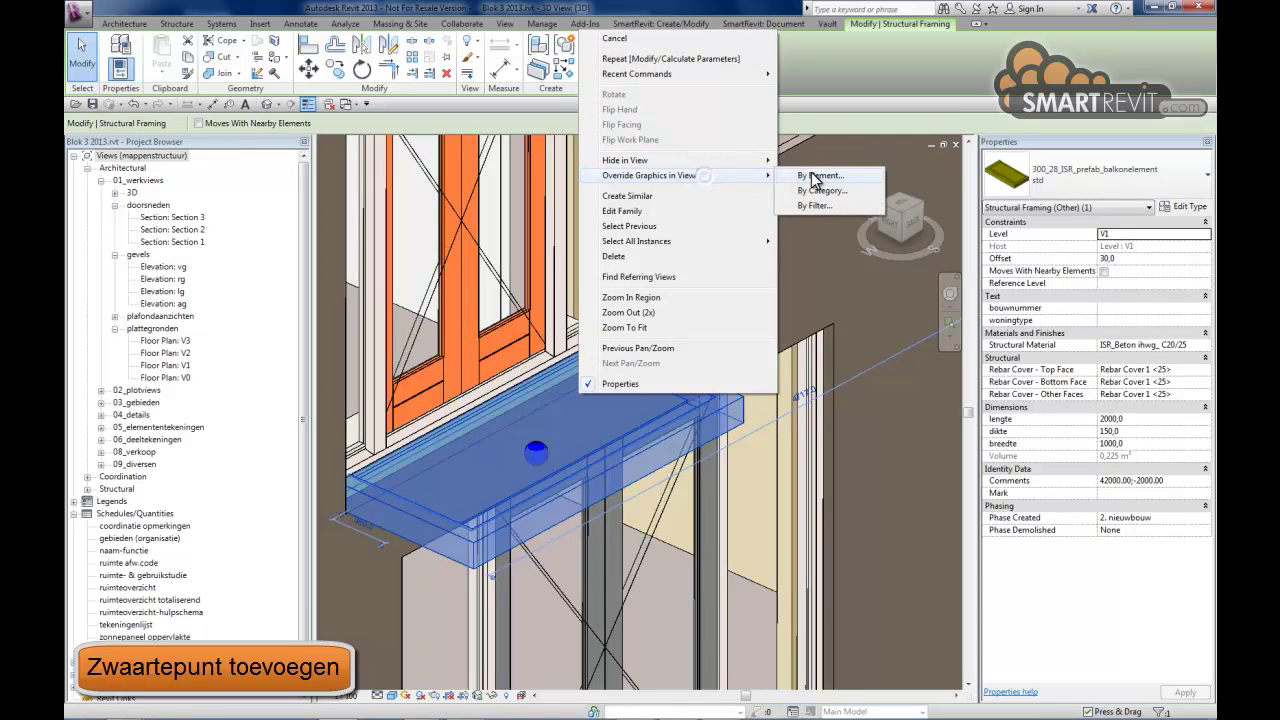
left_click(805, 175)
left_click(754, 175)
type("40")
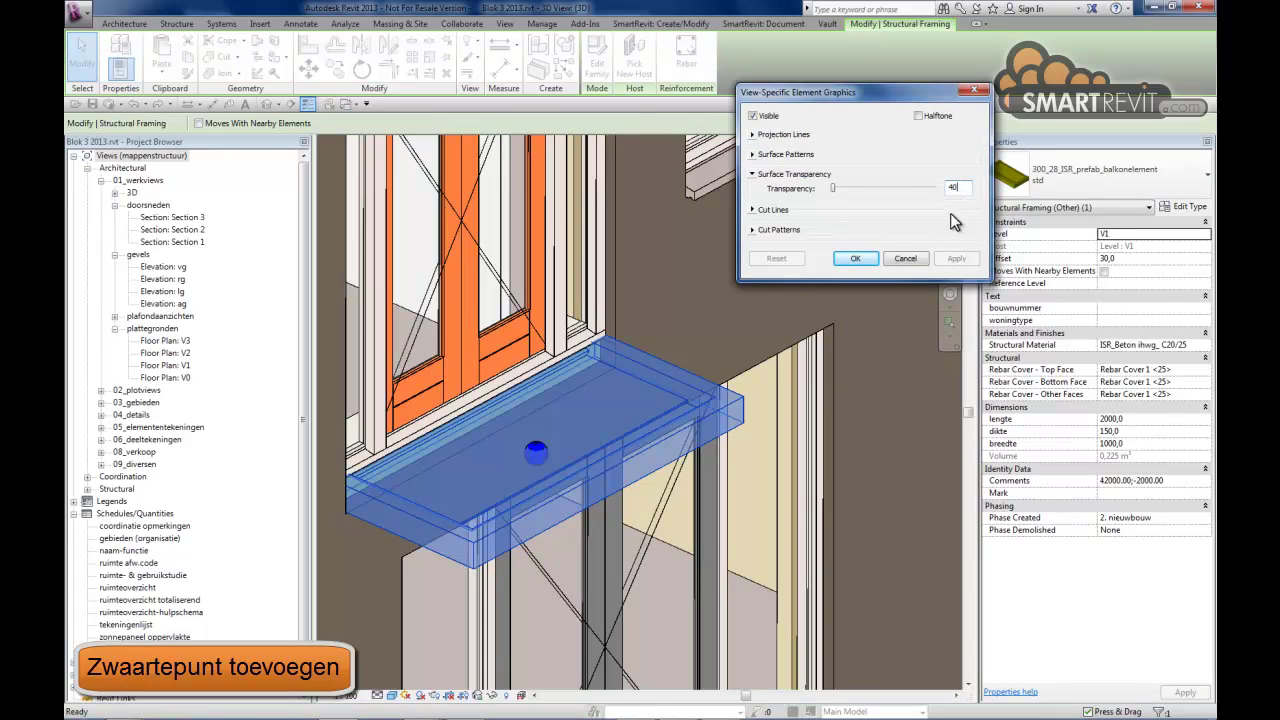
left_click(856, 258)
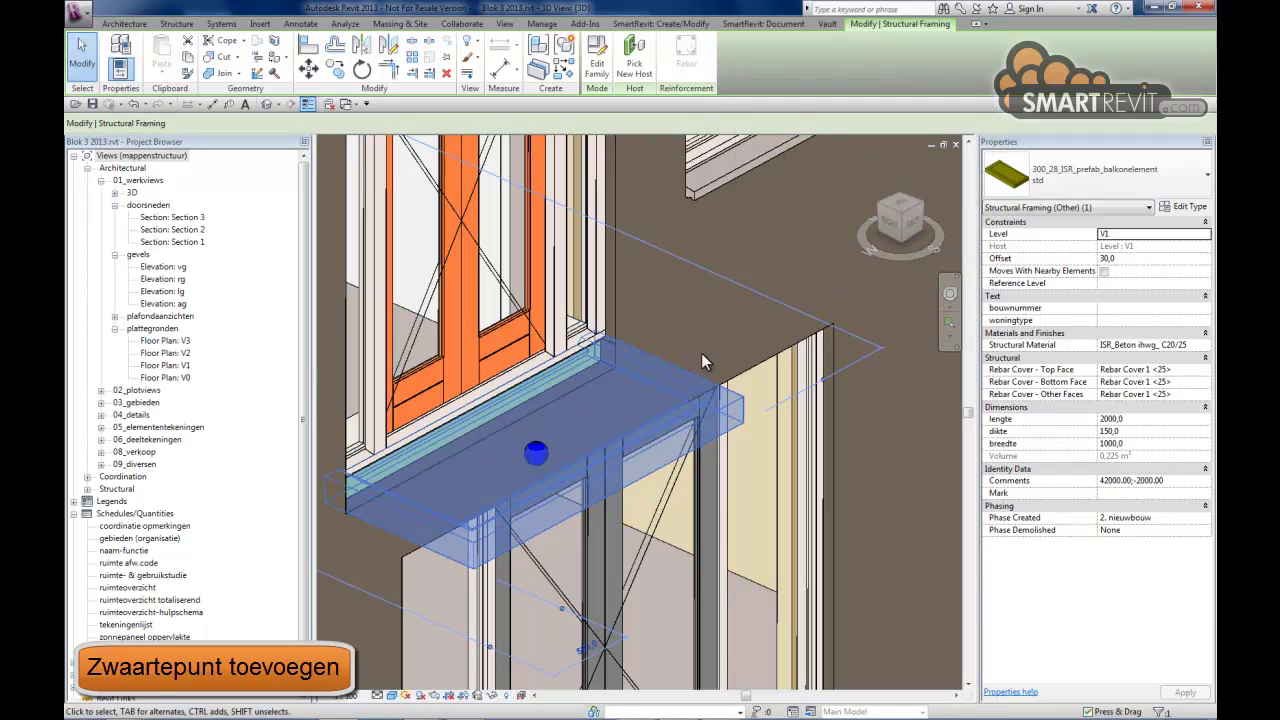
key("Escape")
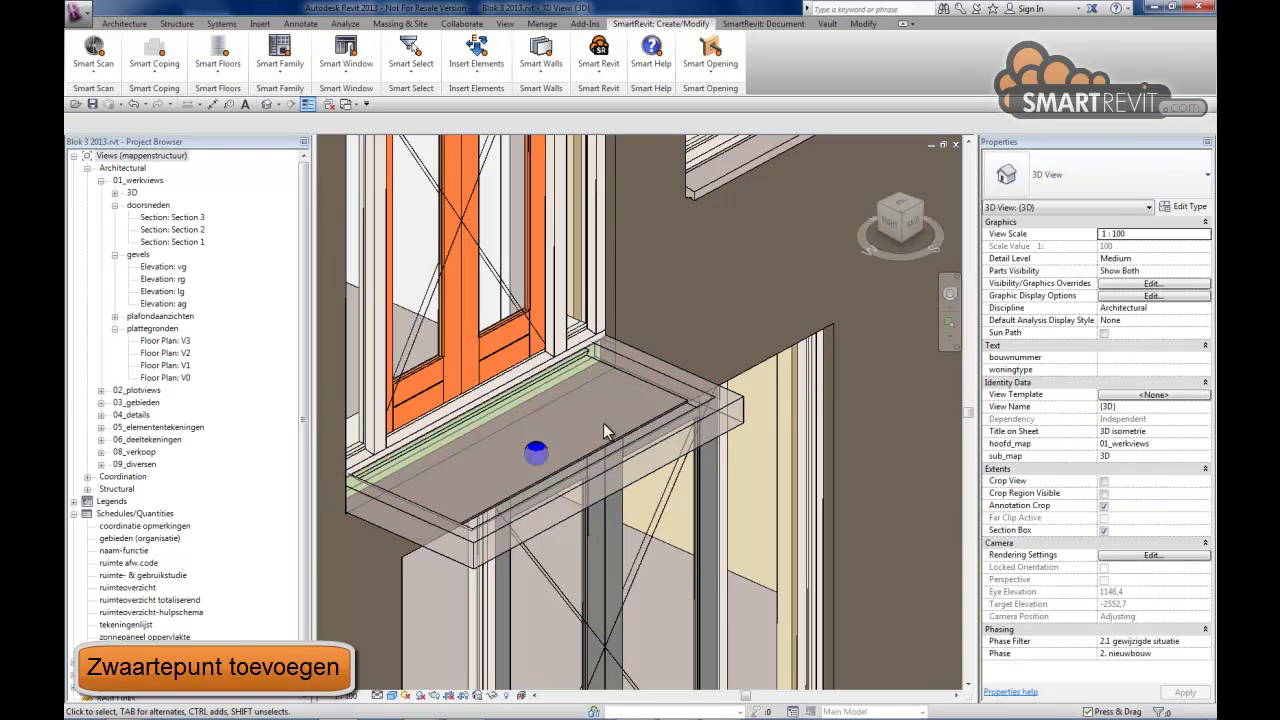
Step: Select the blue 200_00_ISR_zwaartepunt sphere and zoom in on it through the transparent slab
left_click(536, 450)
mouse_move(536, 450)
middle_mouse_down("shift")
mouse_move(698, 360)
mouse_move(579, 450)
mouse_move(506, 480)
mouse_move(557, 477)
mouse_move(552, 449)
mouse_move(606, 354)
mouse_move(646, 323)
middle_mouse_up("shift")
scroll(520, 475, "up", 2)
scroll(557, 445, "up", 2)
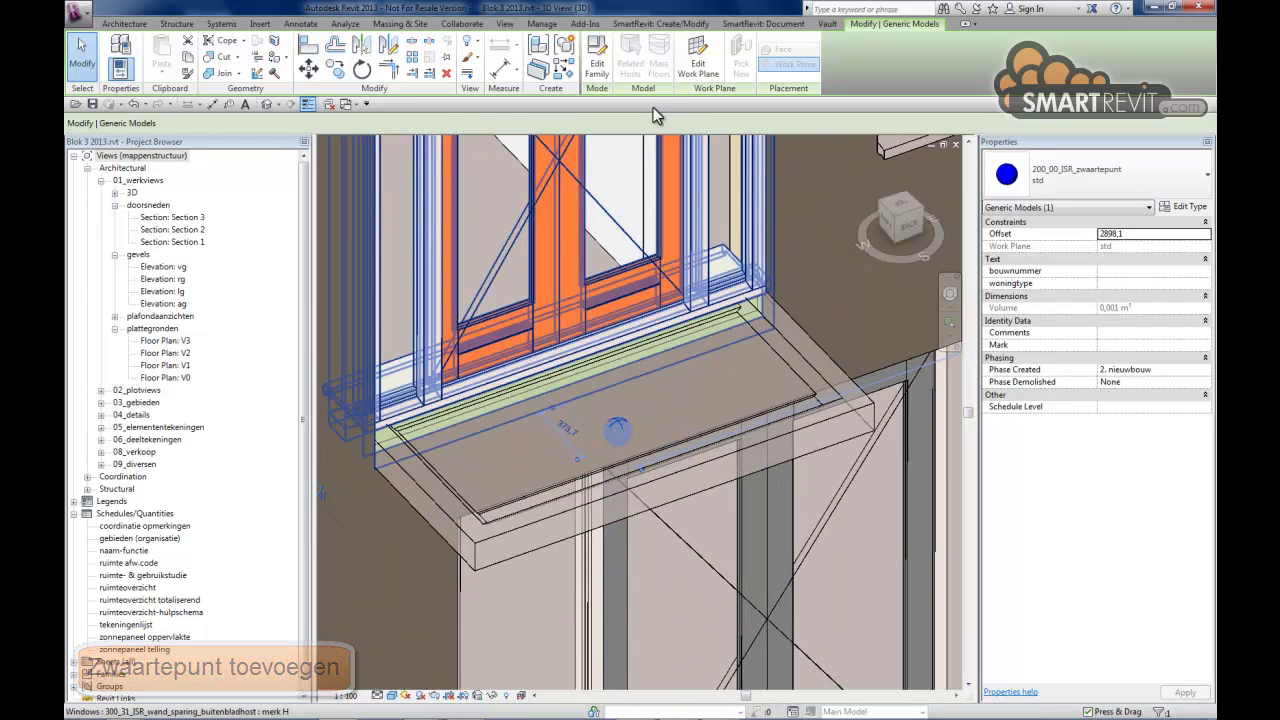
left_click(598, 62)
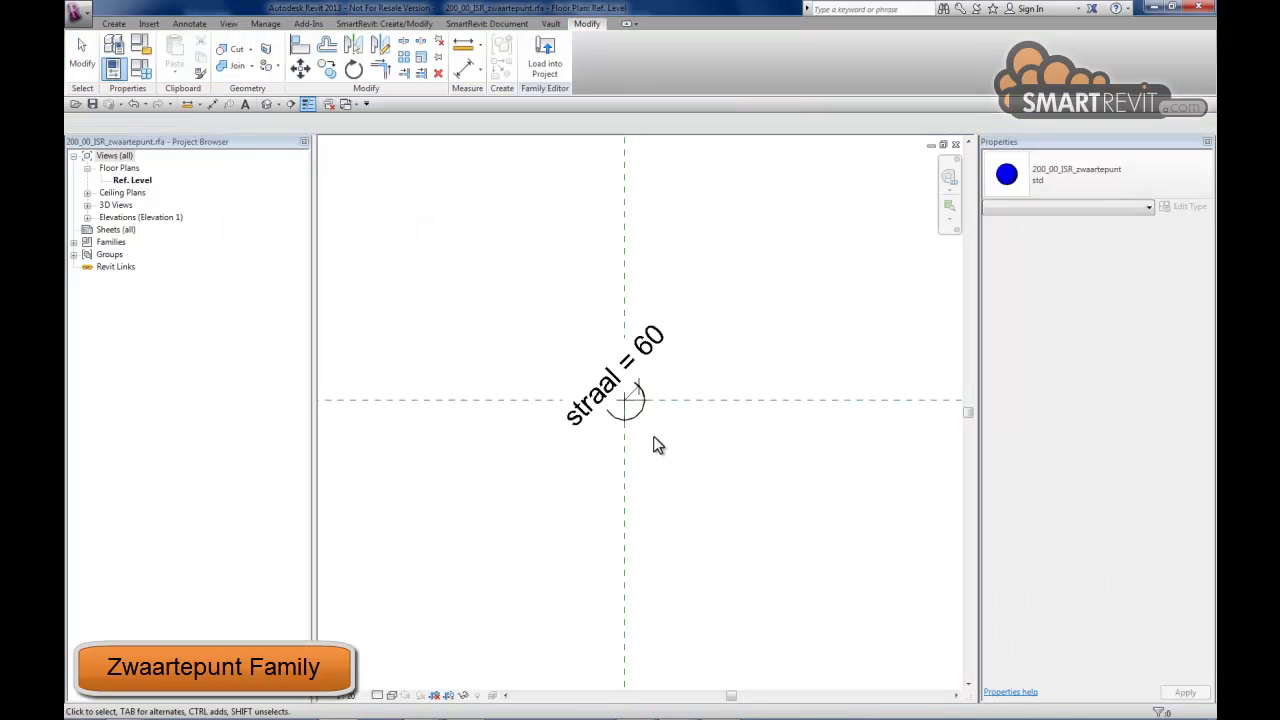
scroll(657, 445, "up", 2)
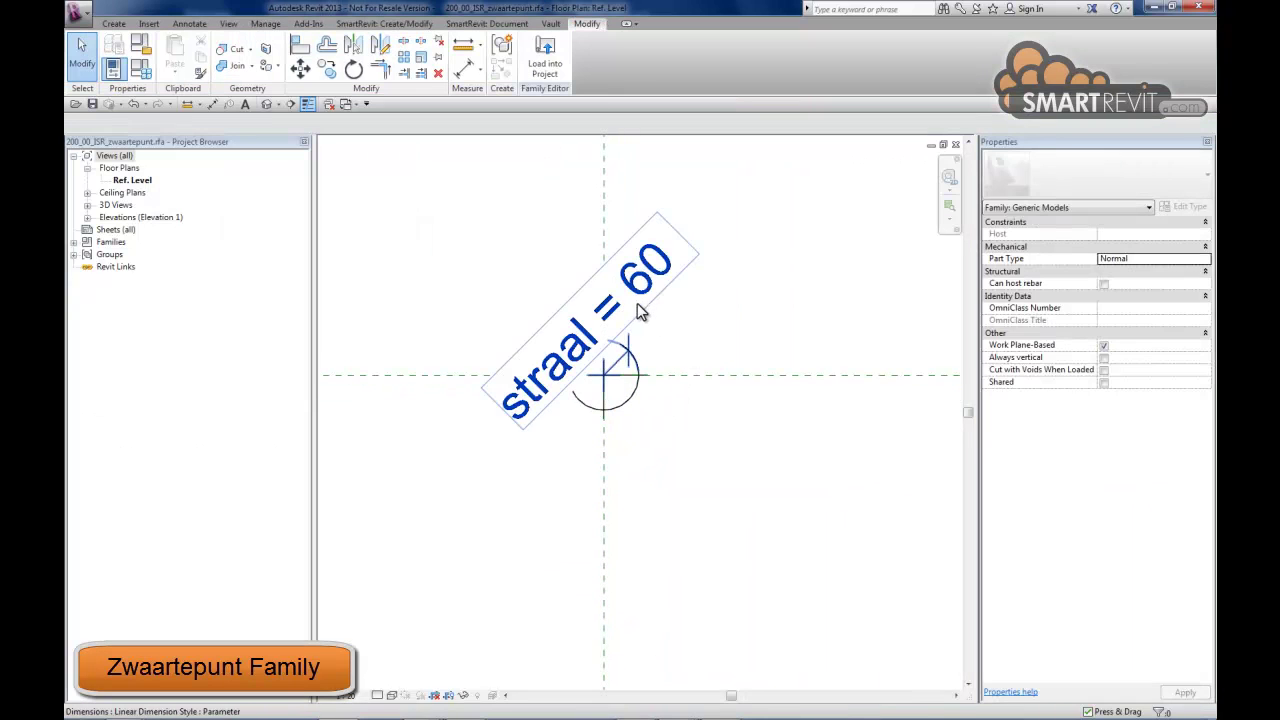
left_click(638, 395)
scroll(655, 410, "down", 1)
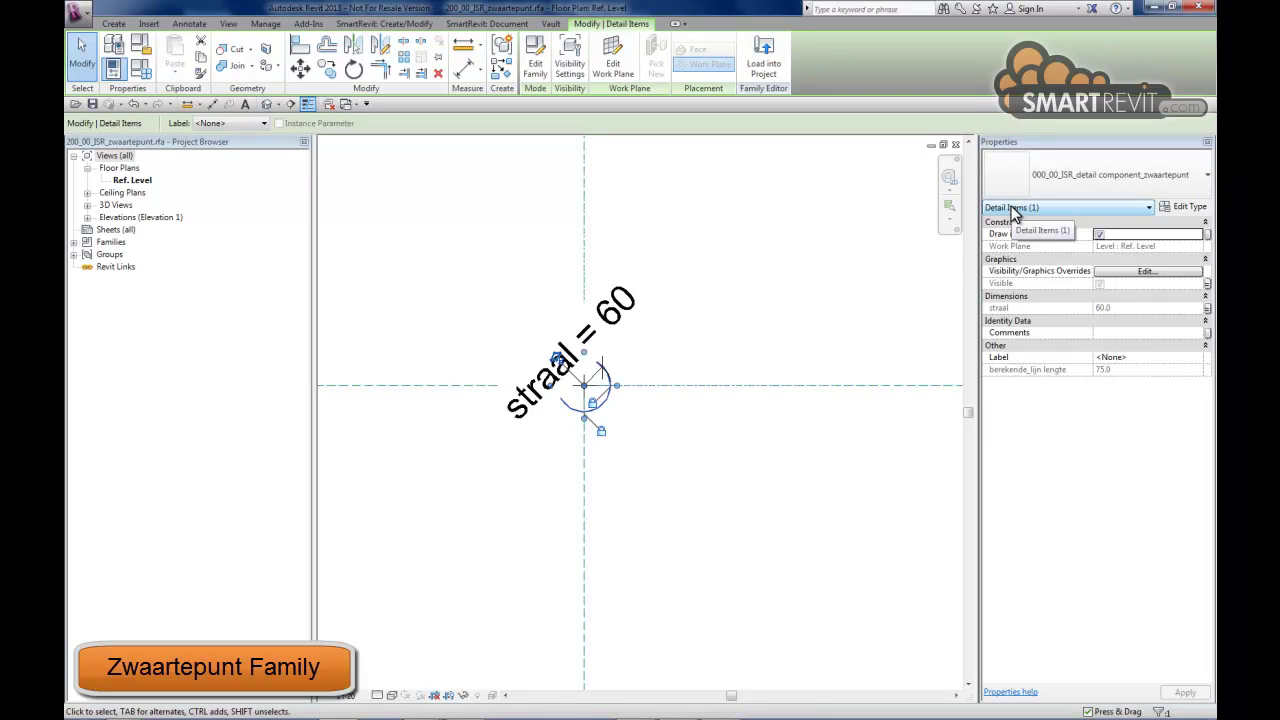
left_click(720, 311)
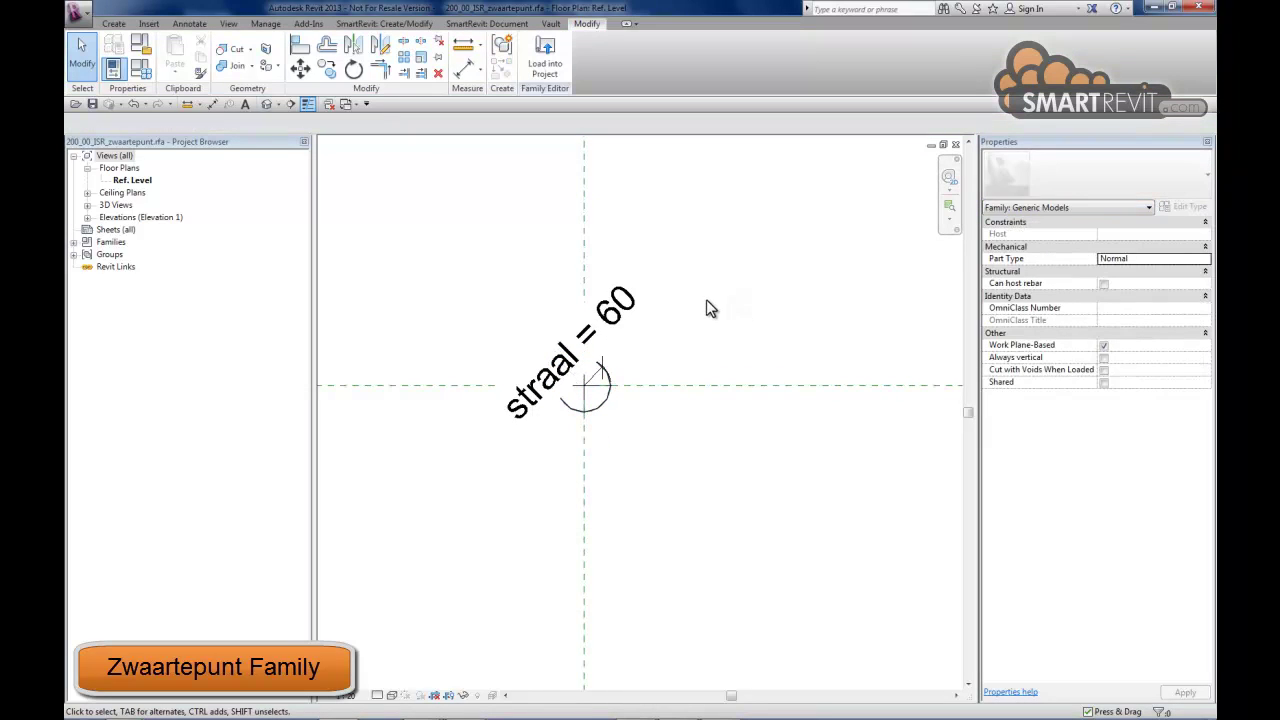
left_click(266, 105)
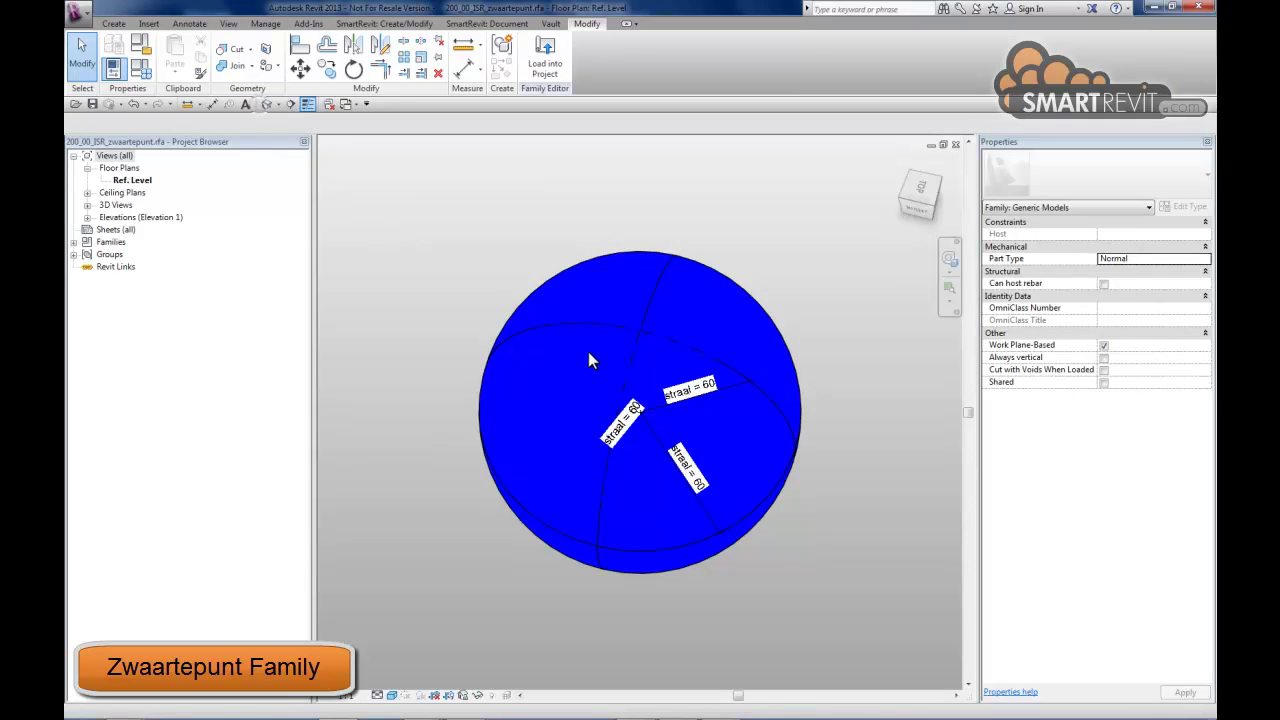
scroll(698, 335, "down", 2)
scroll(770, 371, "down", 2)
mouse_move(770, 381)
middle_mouse_down("shift")
mouse_move(640, 326)
mouse_move(700, 315)
middle_mouse_up("shift")
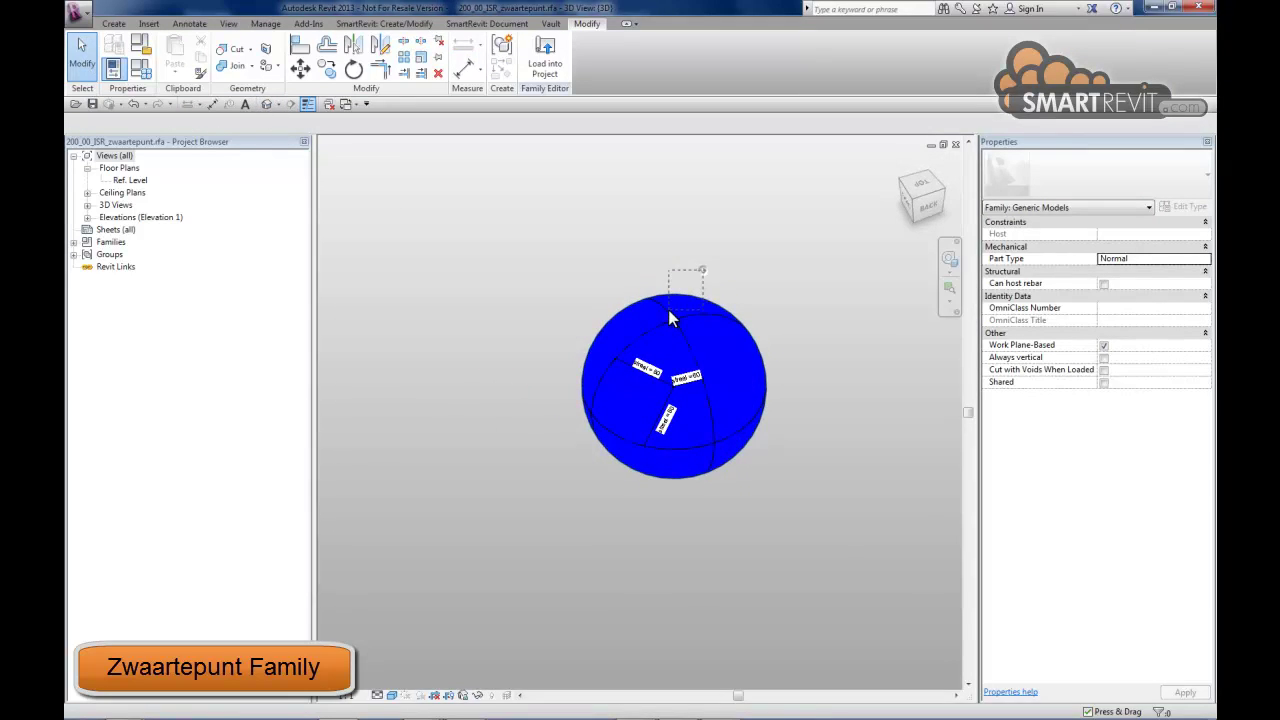
left_click(668, 312)
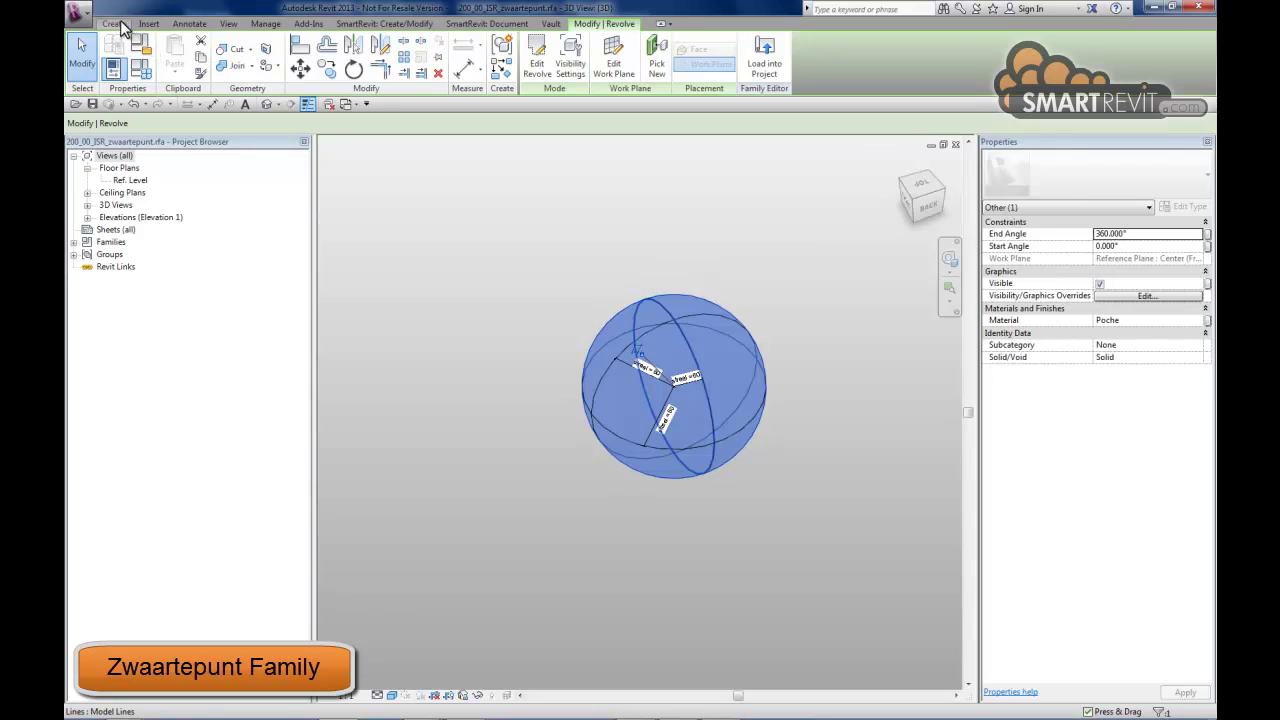
left_click(113, 23)
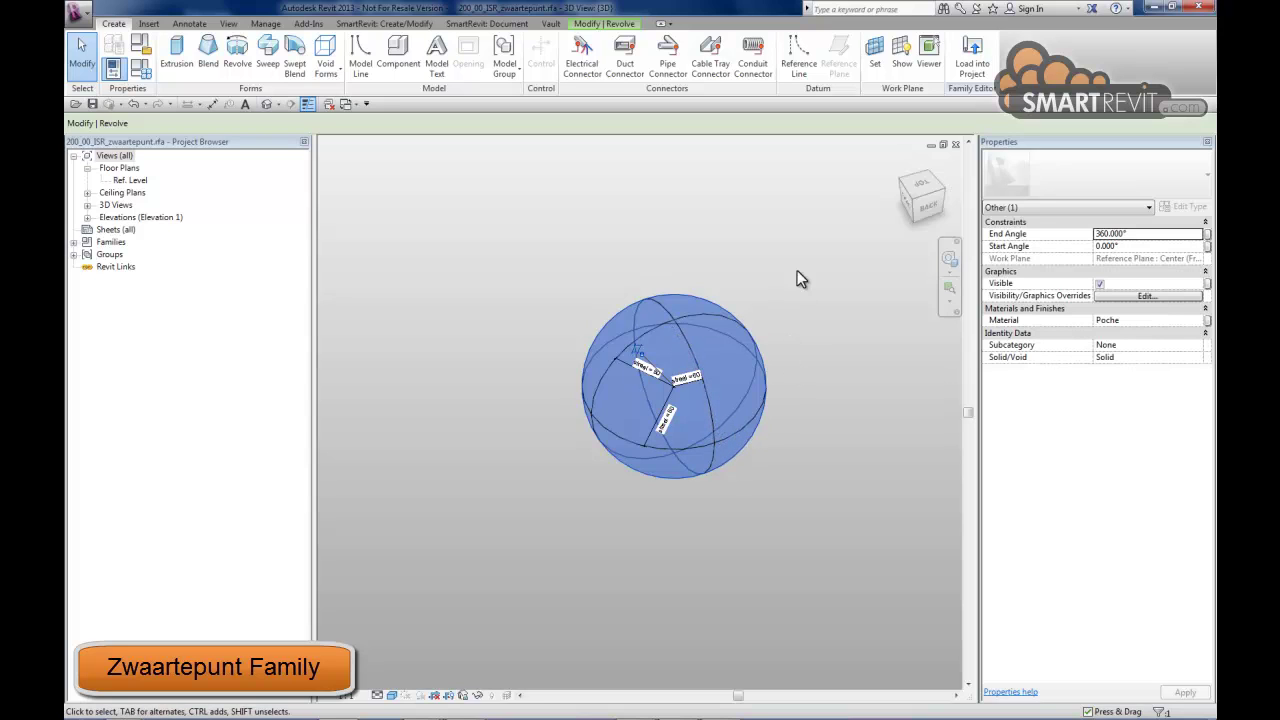
scroll(776, 299, "down", 2)
scroll(755, 322, "up", 2)
scroll(768, 333, "up", 1)
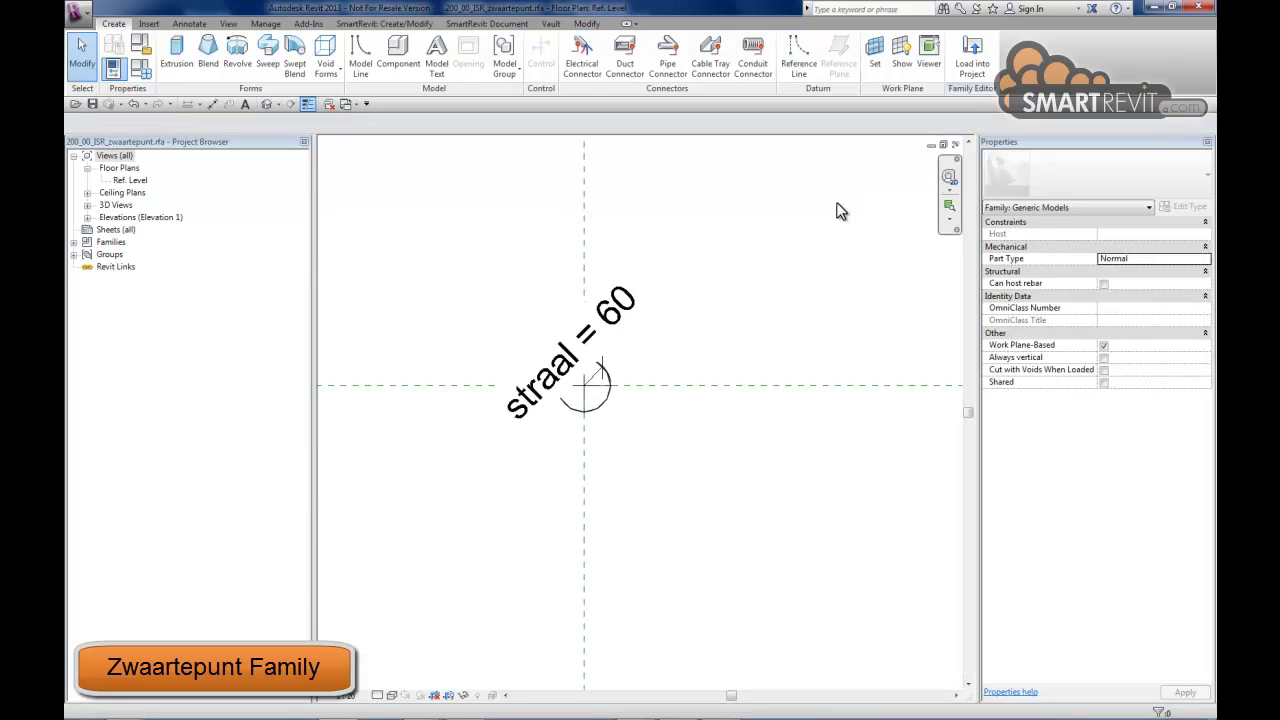
left_click(972, 58)
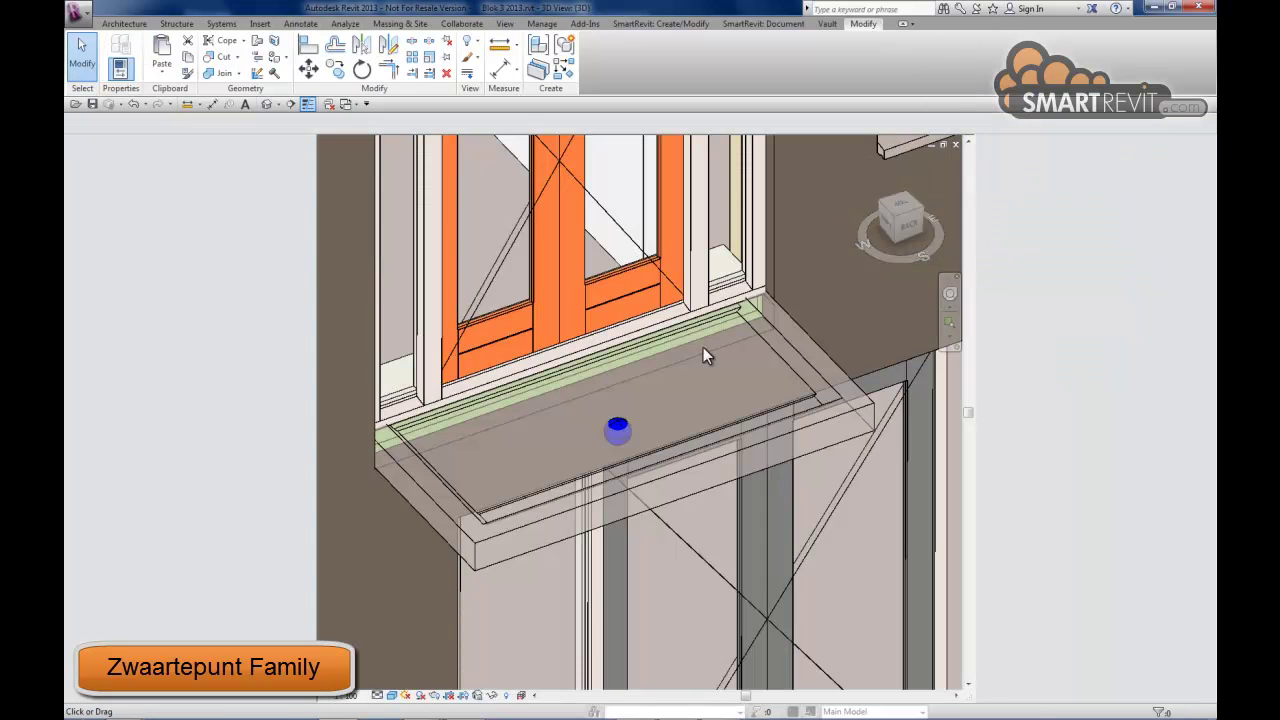
mouse_move(703, 347)
middle_mouse_down("shift")
mouse_move(668, 377)
mouse_move(736, 377)
mouse_move(658, 404)
middle_mouse_up("shift")
scroll(658, 404, "up", 3)
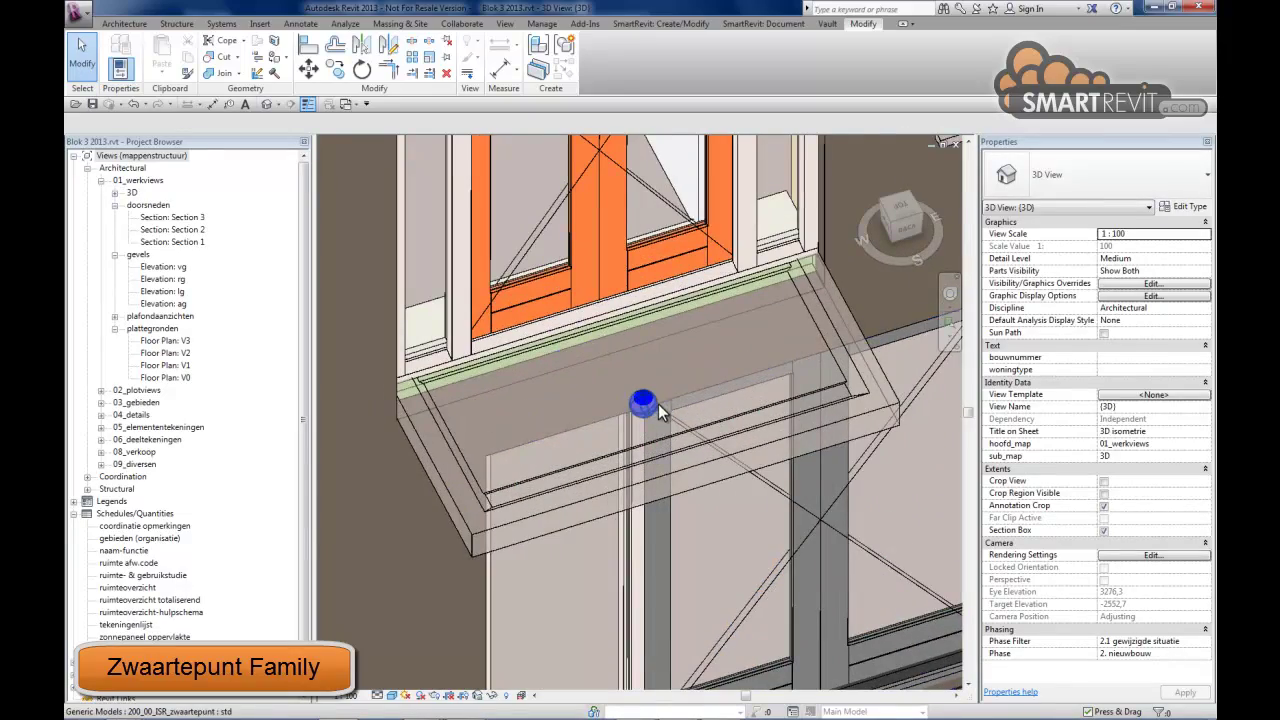
scroll(656, 407, "down", 2)
scroll(656, 407, "down", 2)
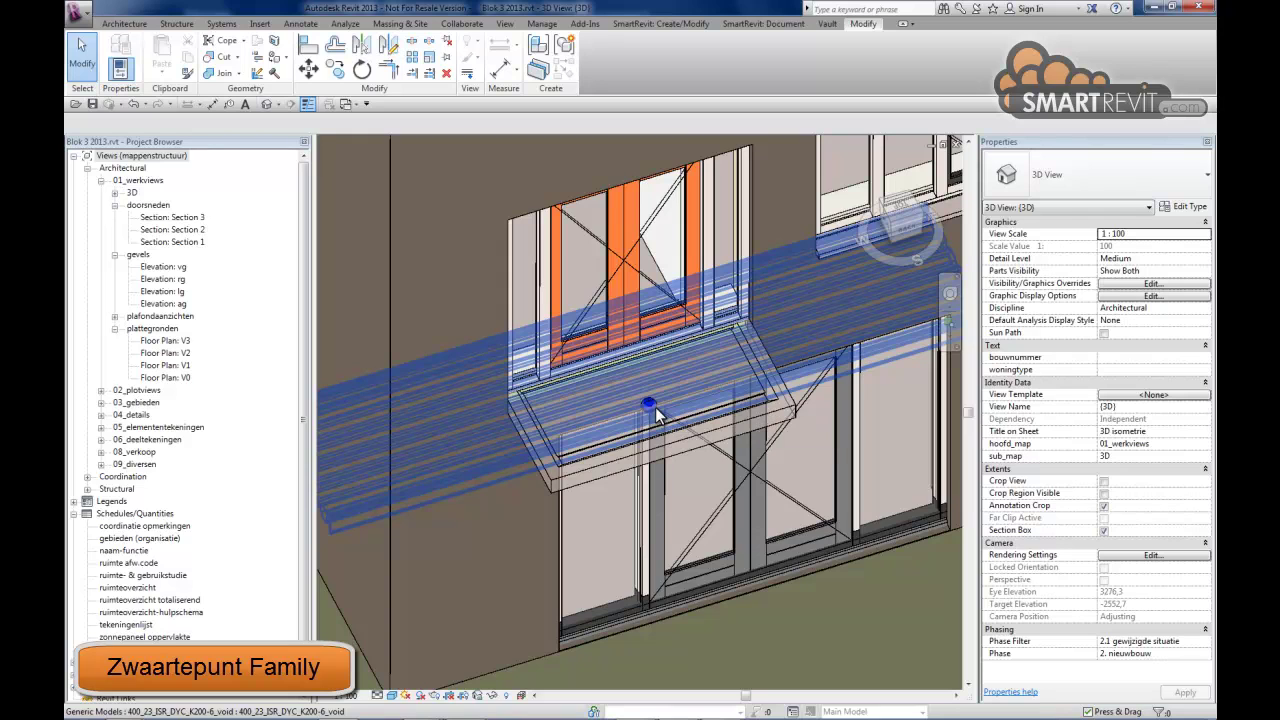
key("Tab")
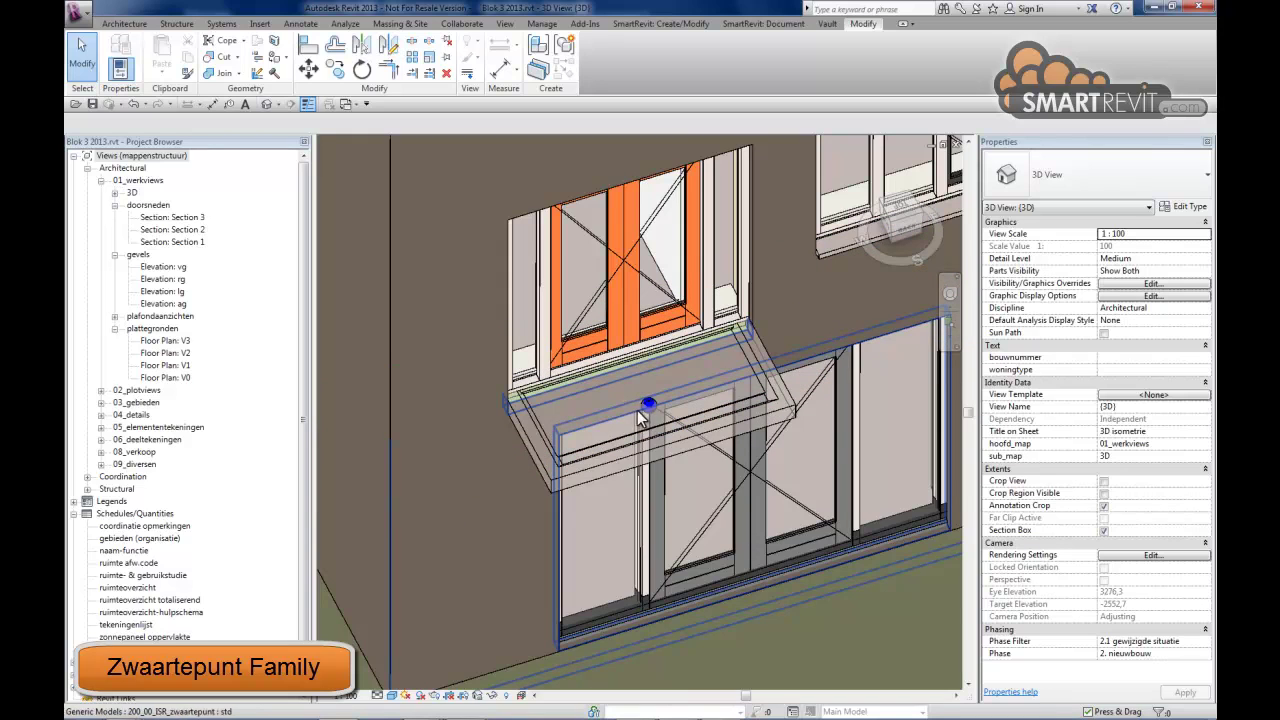
key("Tab")
key("Tab")
key("Tab")
scroll(659, 394, "down", 3)
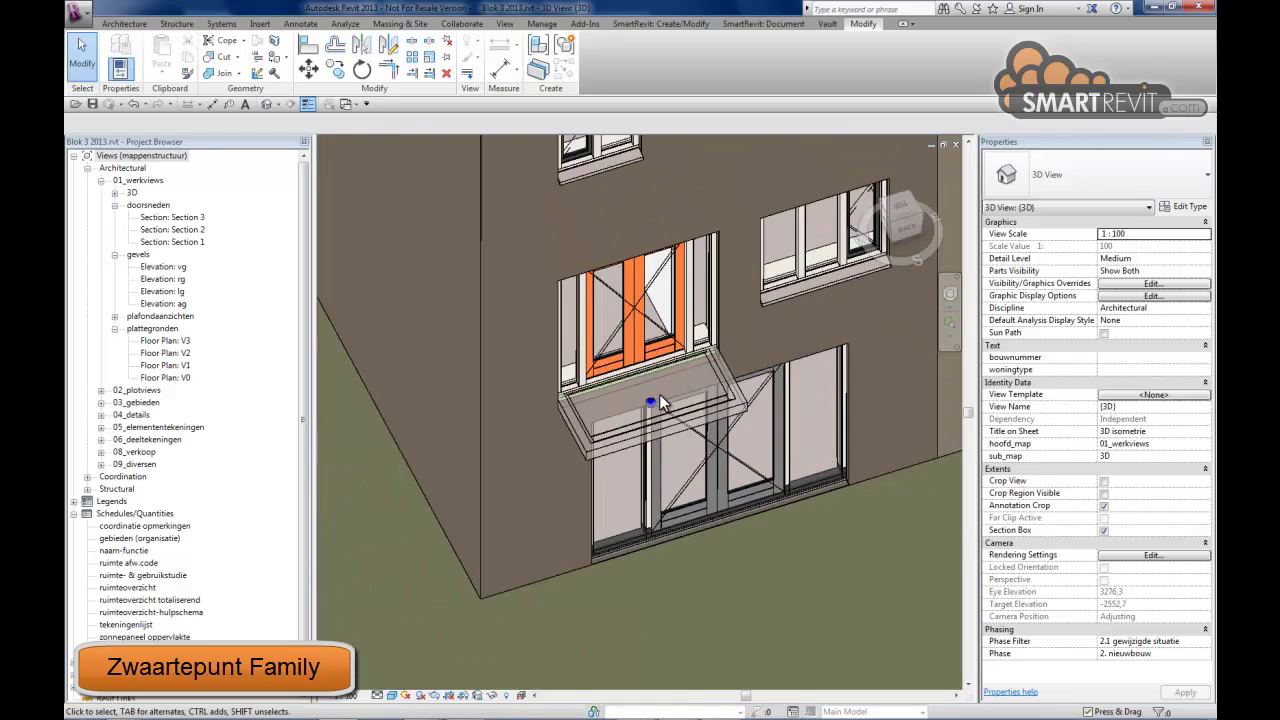
scroll(665, 390, "up", 2)
scroll(720, 370, "down", 1)
scroll(757, 355, "down", 2)
Step: Pan along the row of houses and check the gravity-centre sphere on the balcony
scroll(676, 328, "down", 1)
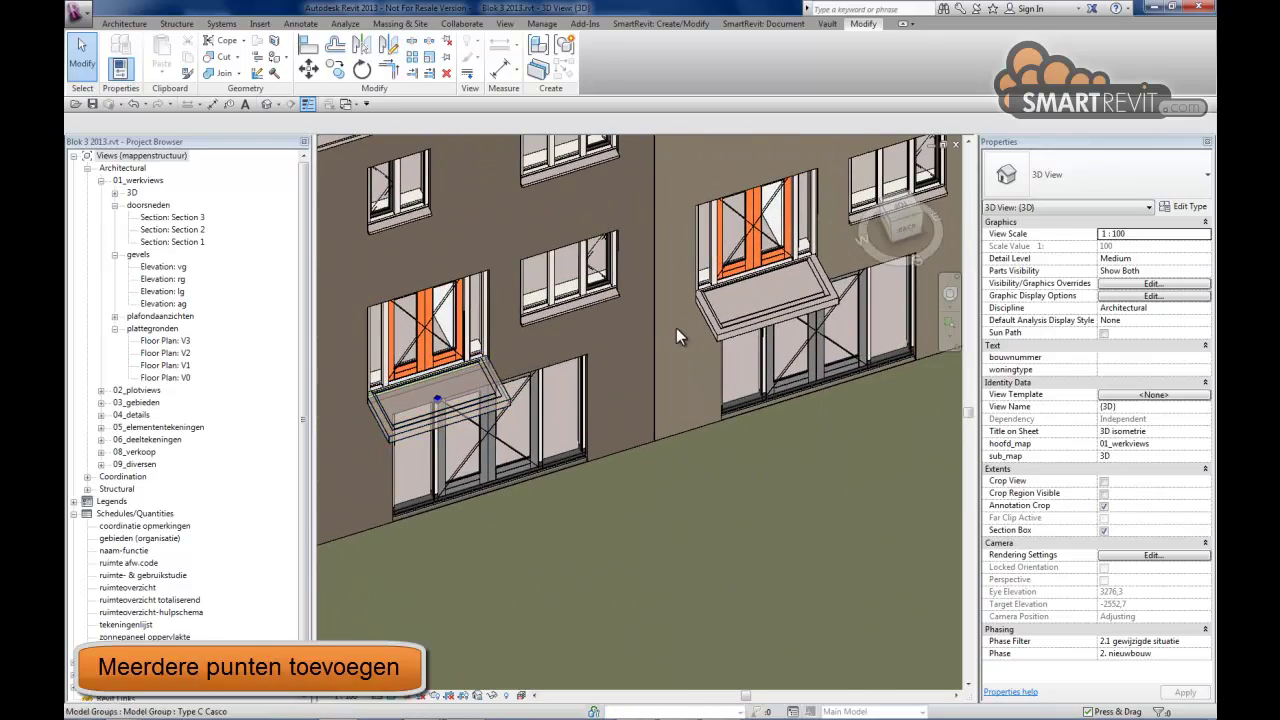
scroll(745, 297, "down", 1)
mouse_move(745, 297)
middle_mouse_down()
mouse_move(701, 332)
mouse_move(699, 378)
middle_mouse_up()
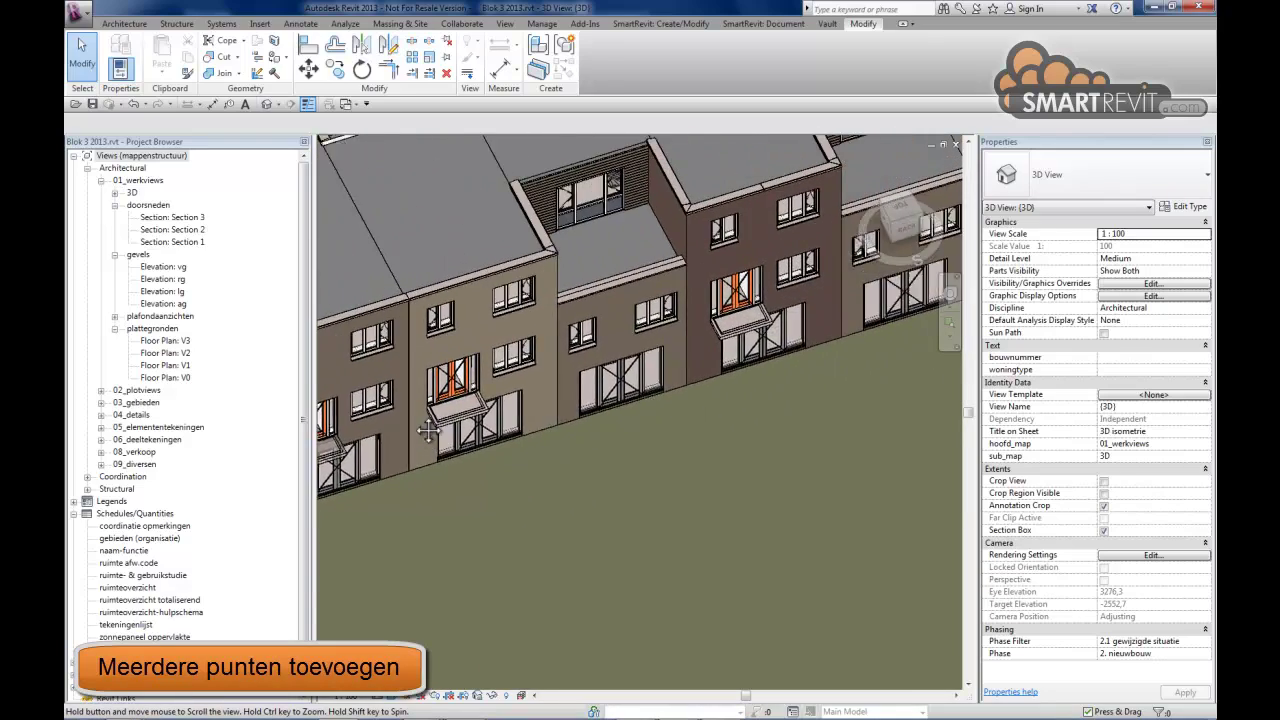
scroll(557, 402, "up", 3)
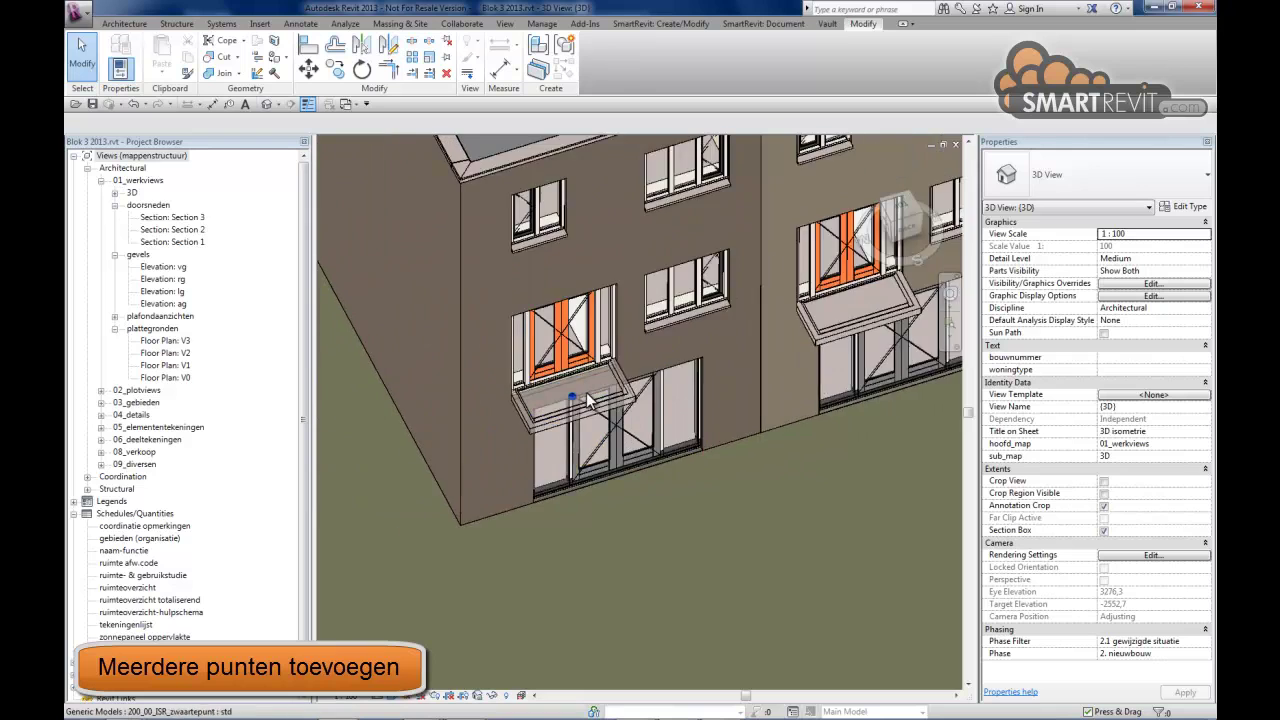
scroll(557, 402, "up", 3)
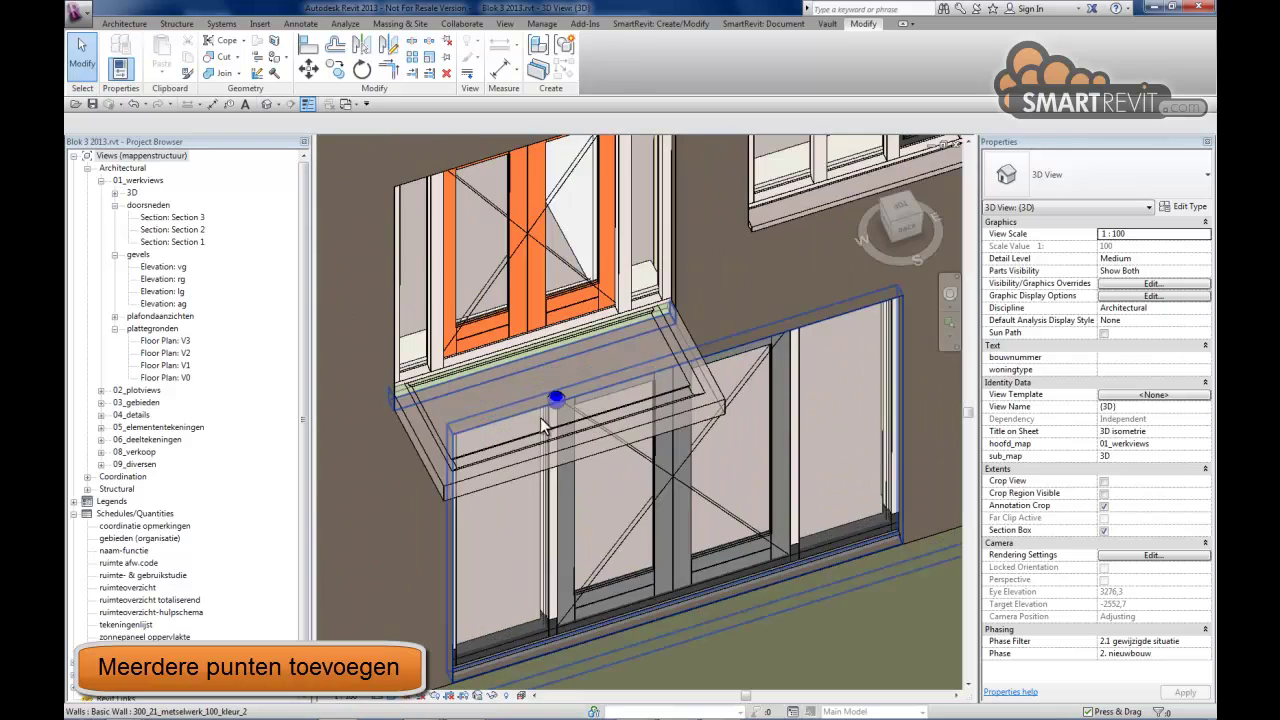
left_click(604, 385)
scroll(641, 386, "down", 3)
scroll(620, 395, "down", 1)
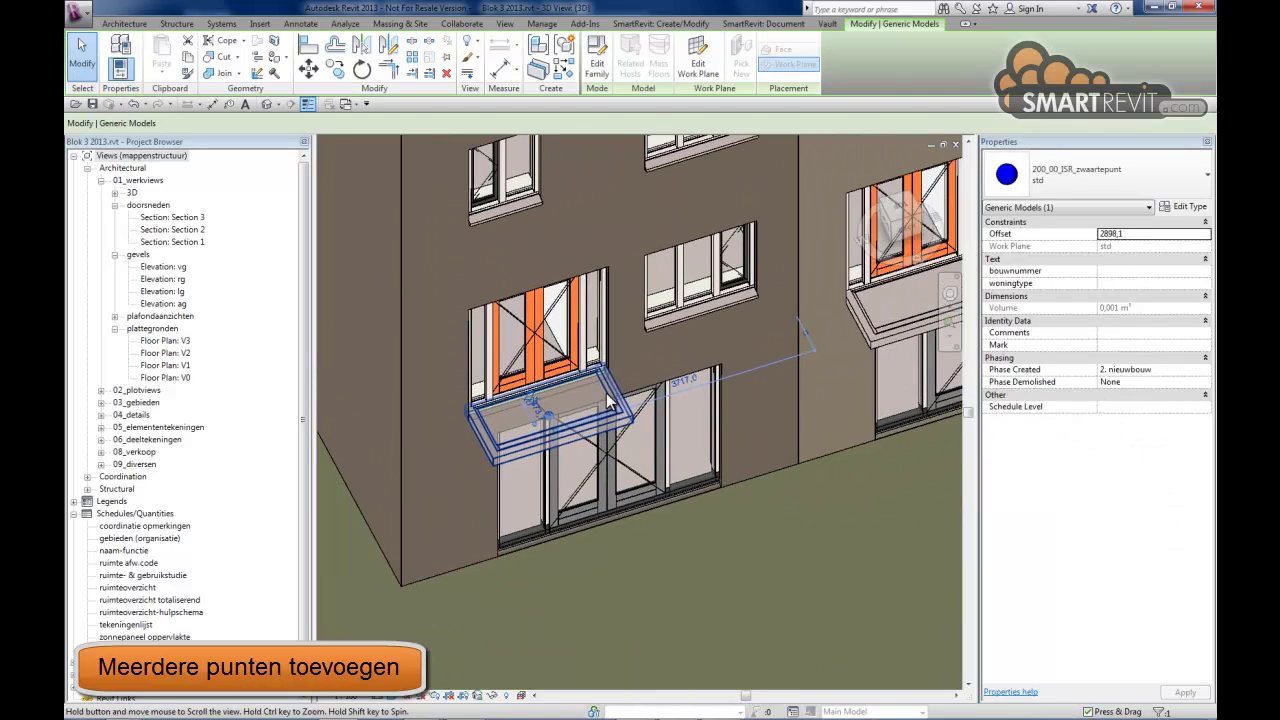
key("Escape")
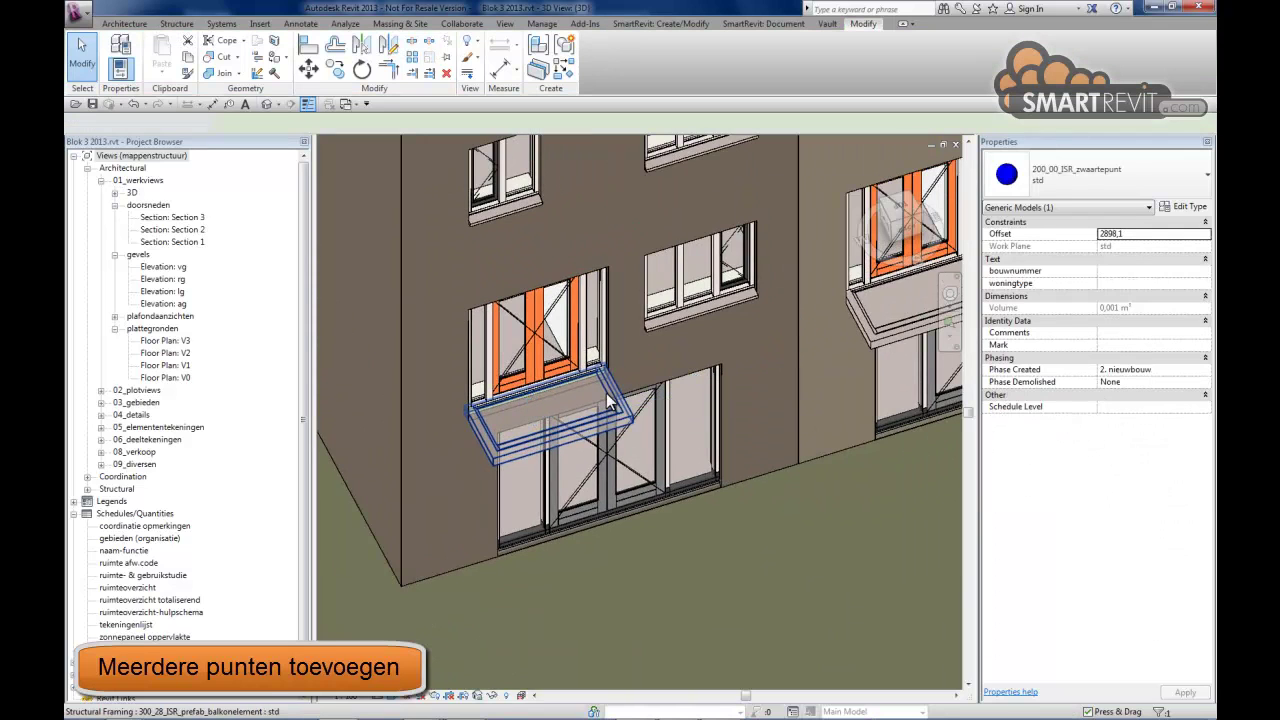
Step: Select all six prefab balcony slabs and bring up the SmartRevit Create/Modify tools
left_click(610, 400)
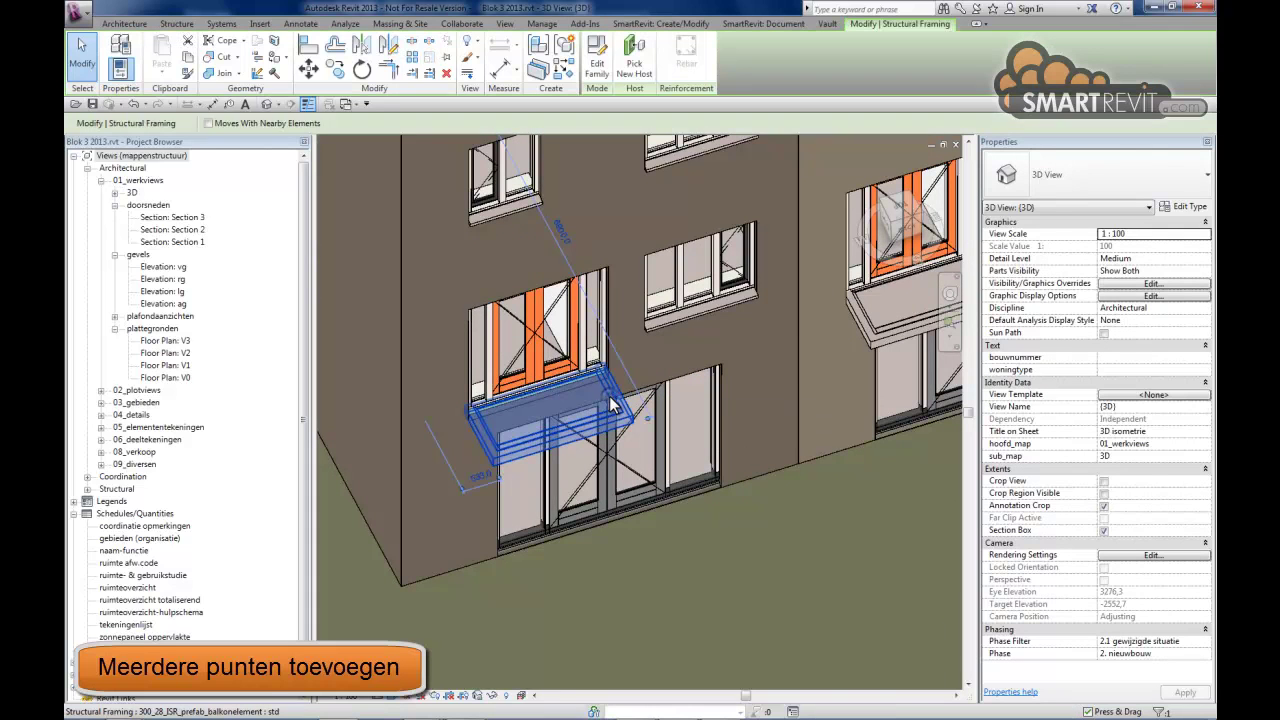
scroll(706, 374, "down", 3)
scroll(640, 380, "down", 1)
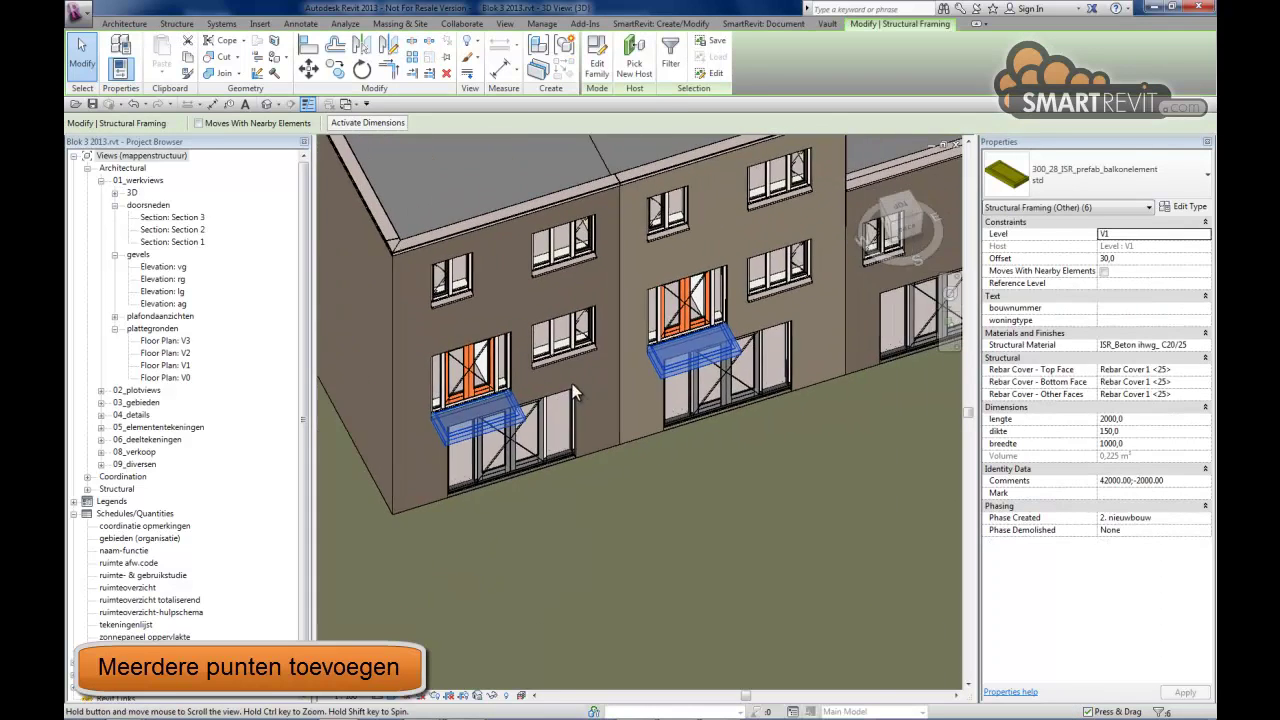
left_click(692, 350, "ctrl")
scroll(670, 375, "up", 2)
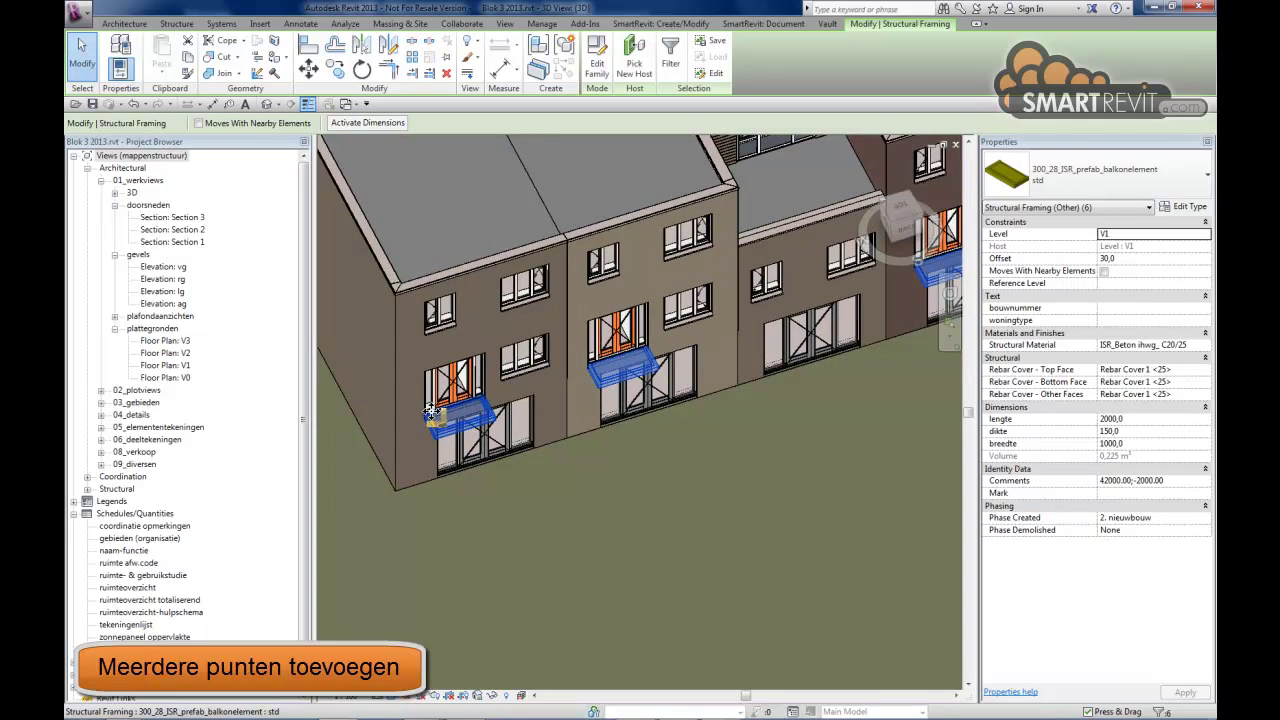
scroll(457, 414, "up", 2)
scroll(511, 427, "up", 2)
scroll(515, 410, "down", 2)
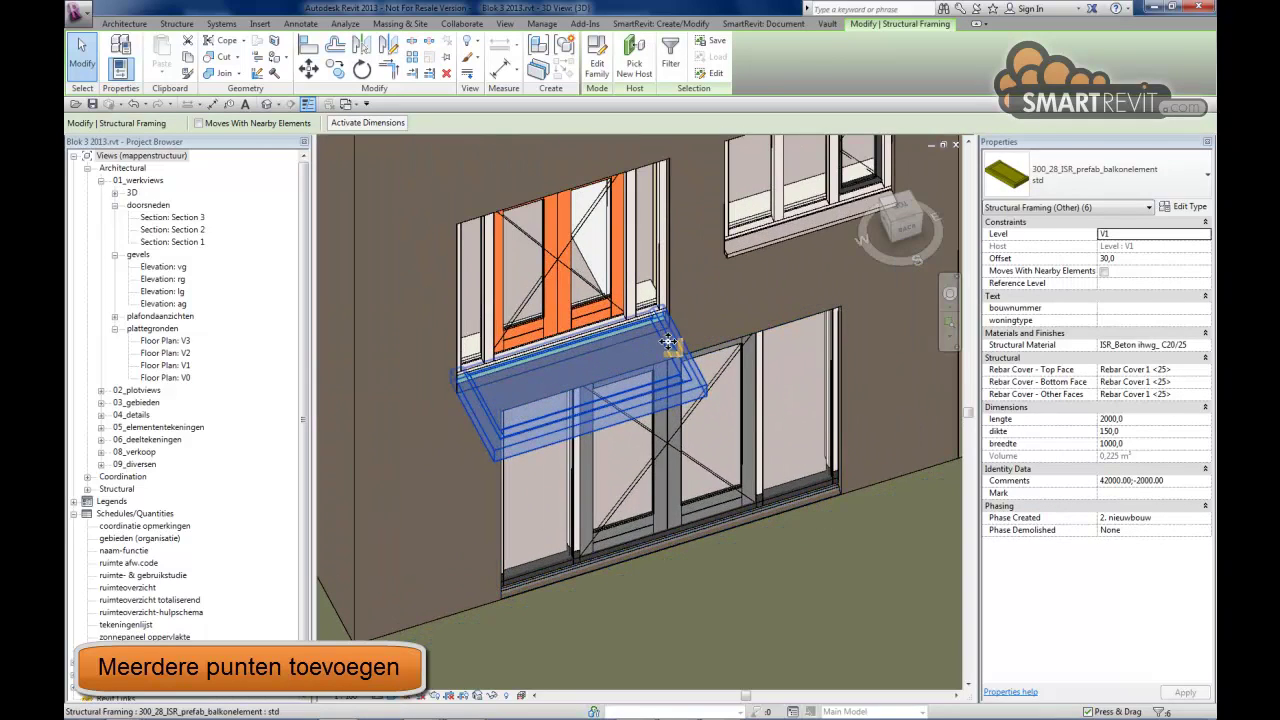
scroll(788, 281, "down", 2)
scroll(788, 280, "down", 2)
scroll(788, 286, "down", 2)
scroll(605, 413, "up", 1)
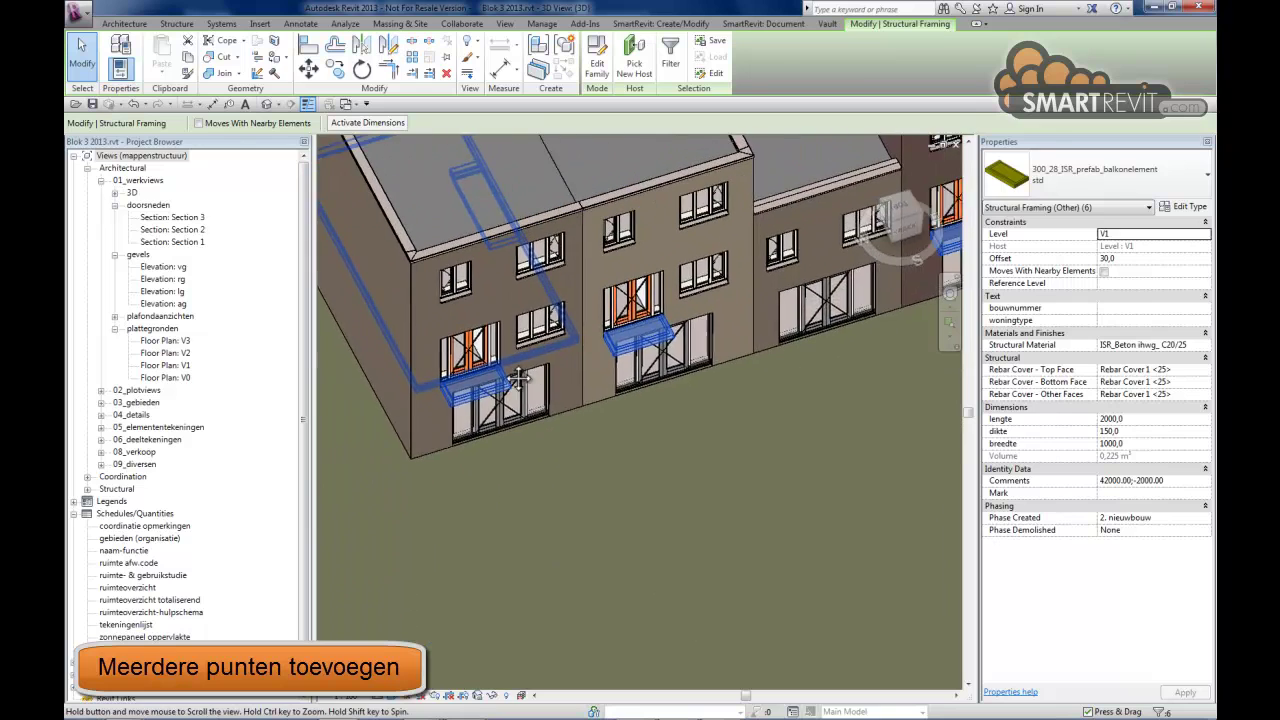
scroll(605, 413, "up", 1)
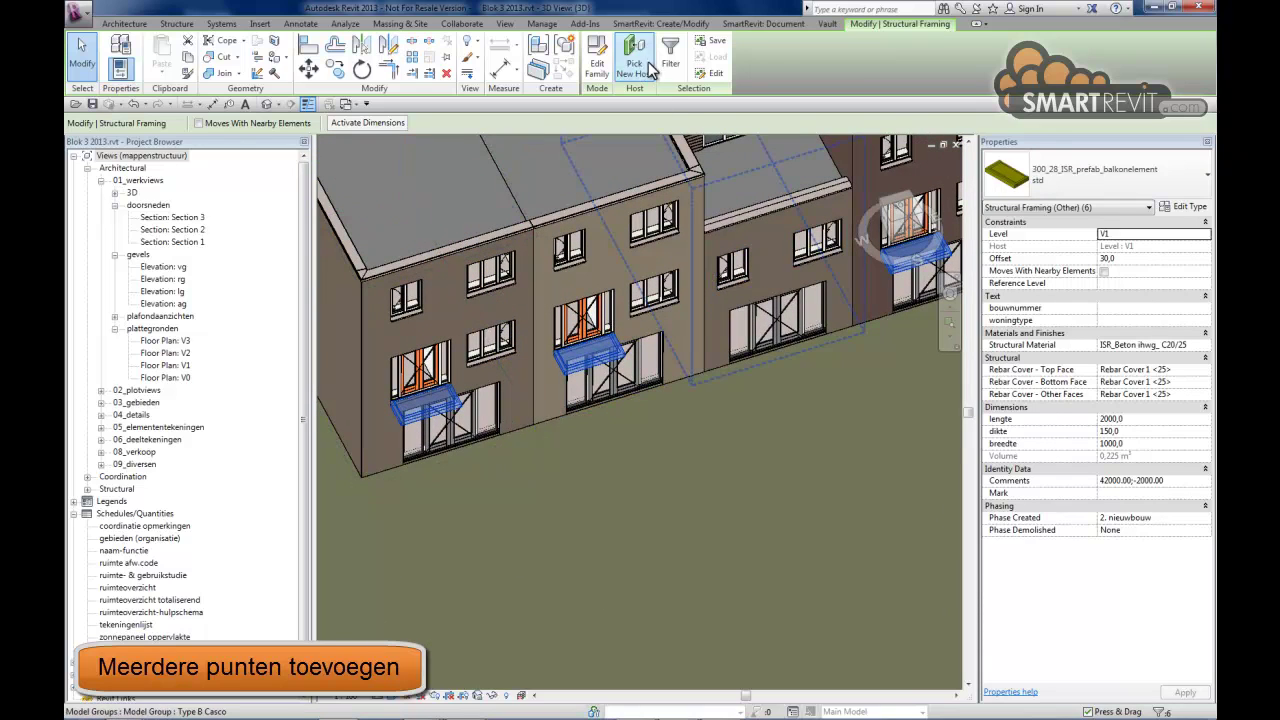
left_click(668, 26)
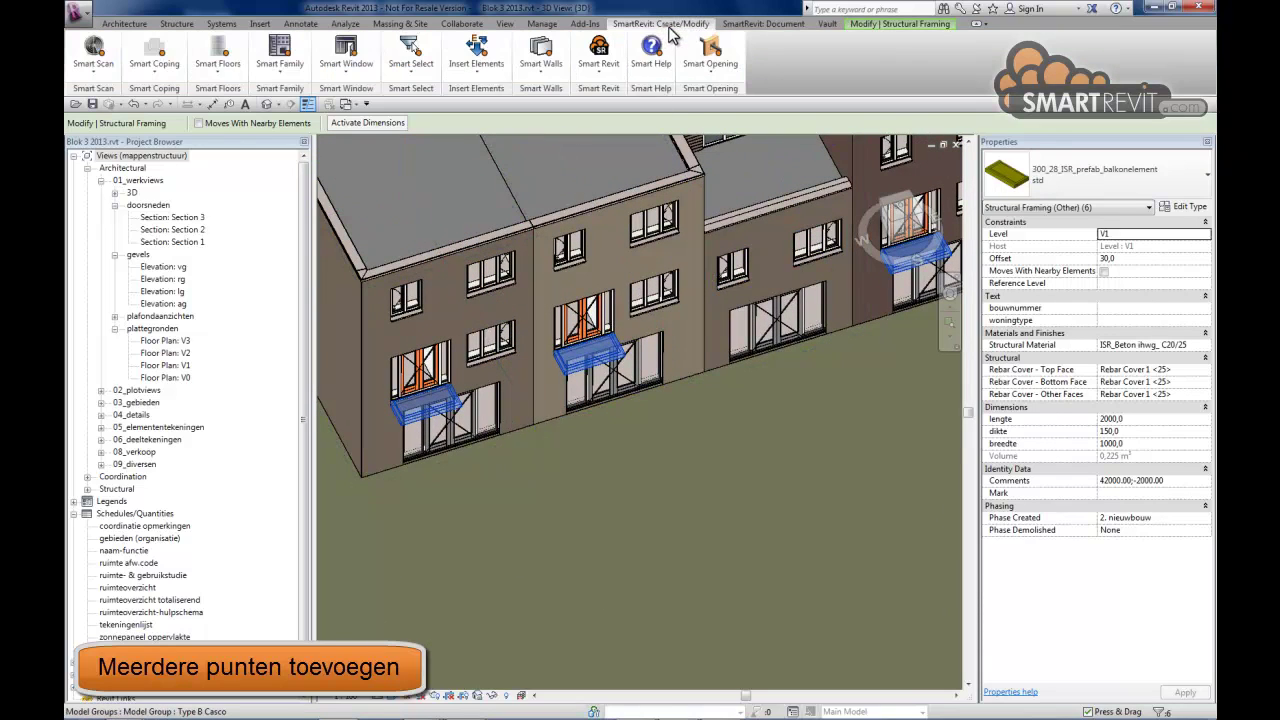
Step: Open Modify/Calculate Parameters and select all six Balkon prefab slab rows
left_click(91, 62)
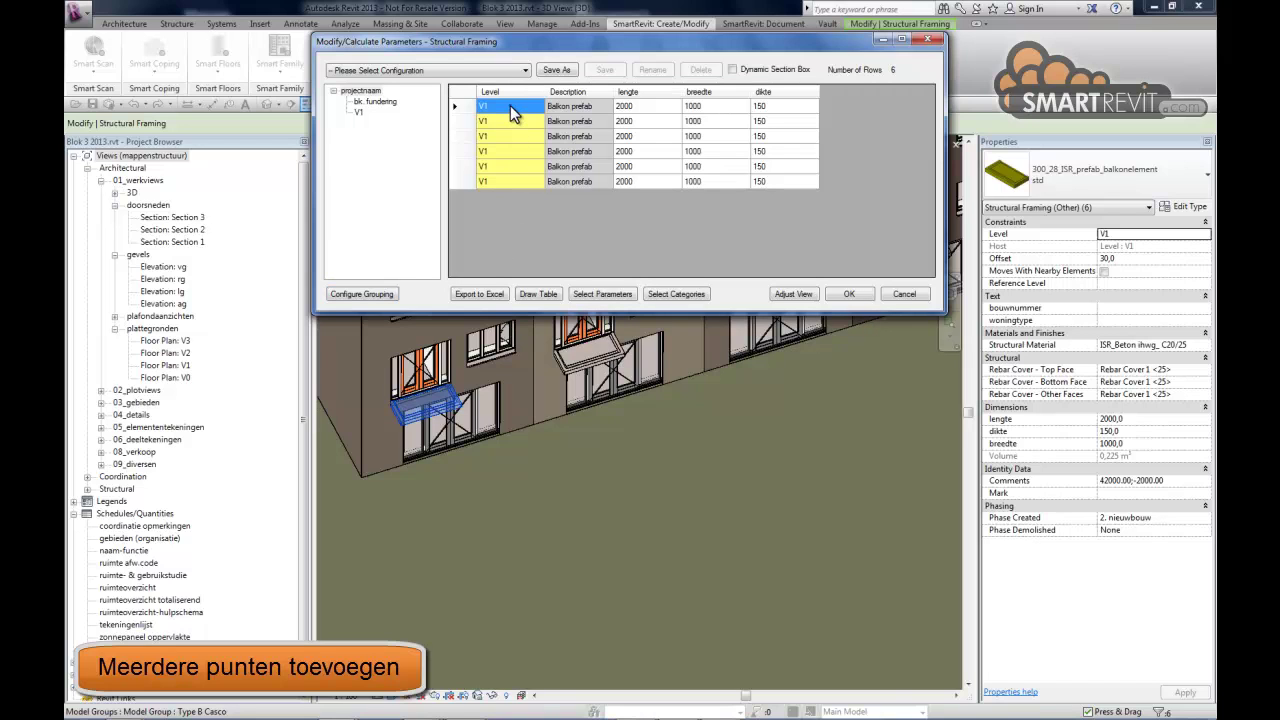
left_click_drag(544, 44, 536, 21)
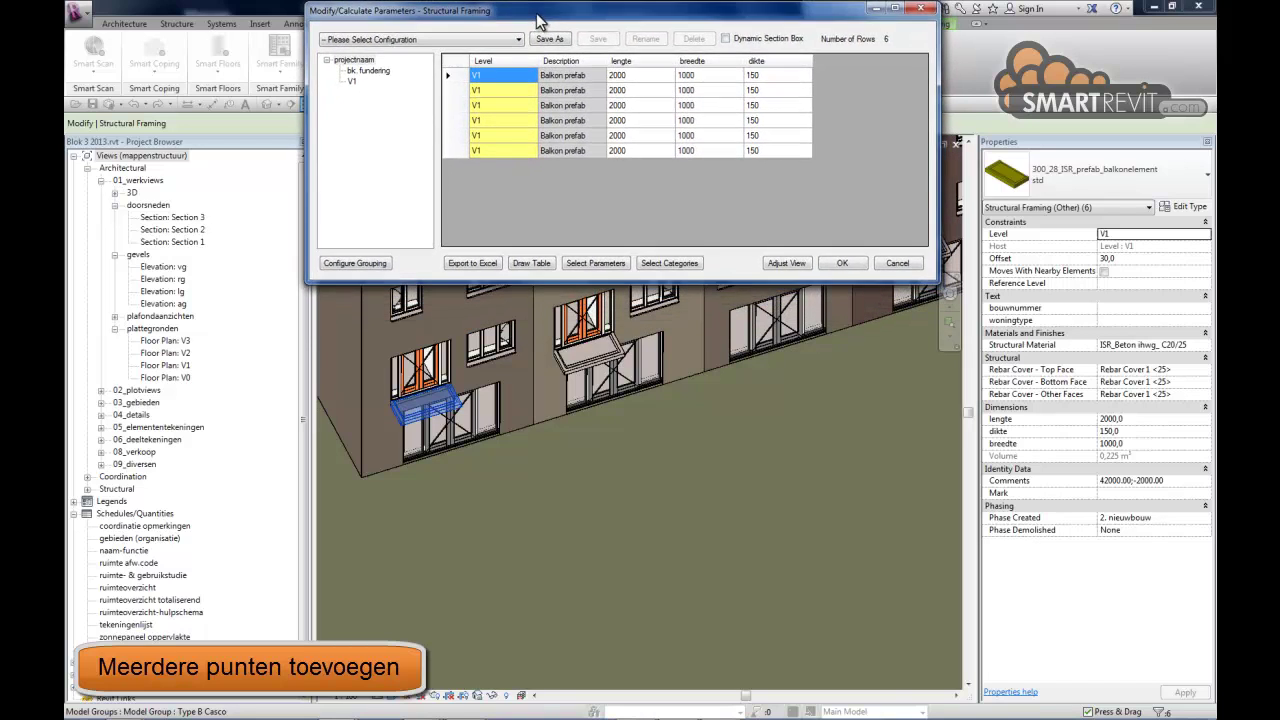
left_click(510, 89)
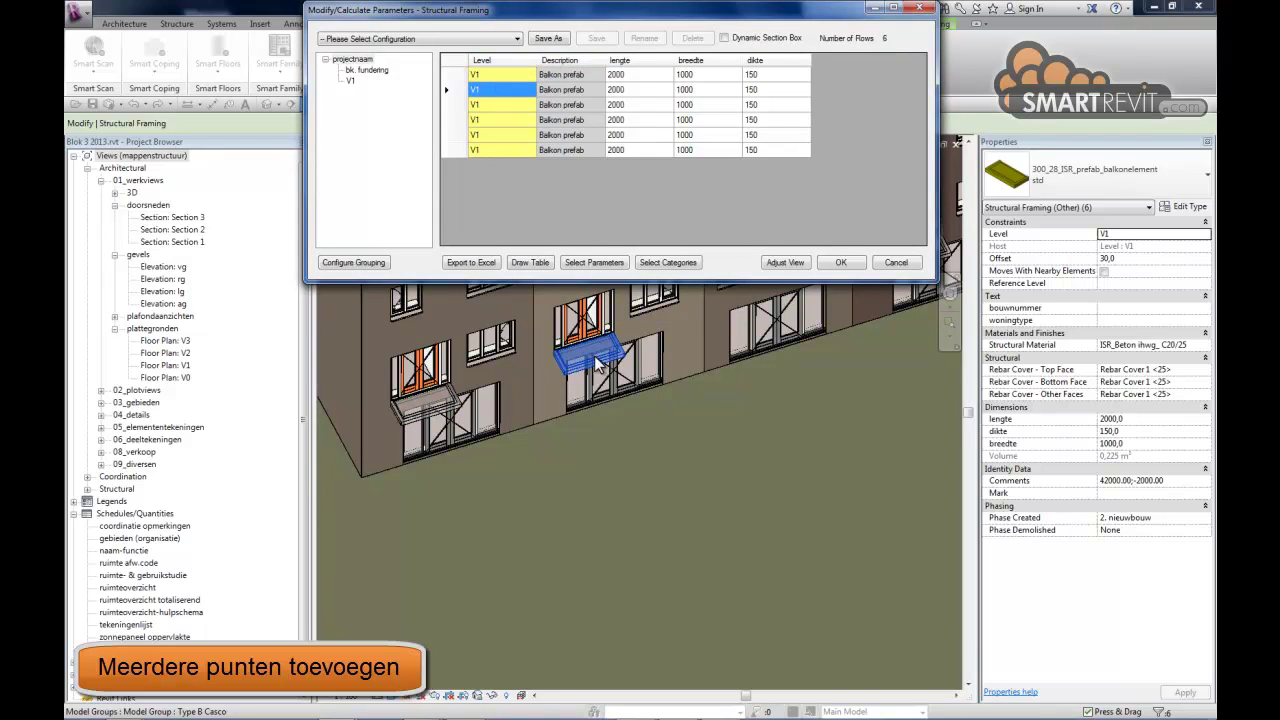
left_click_drag(512, 70, 513, 145)
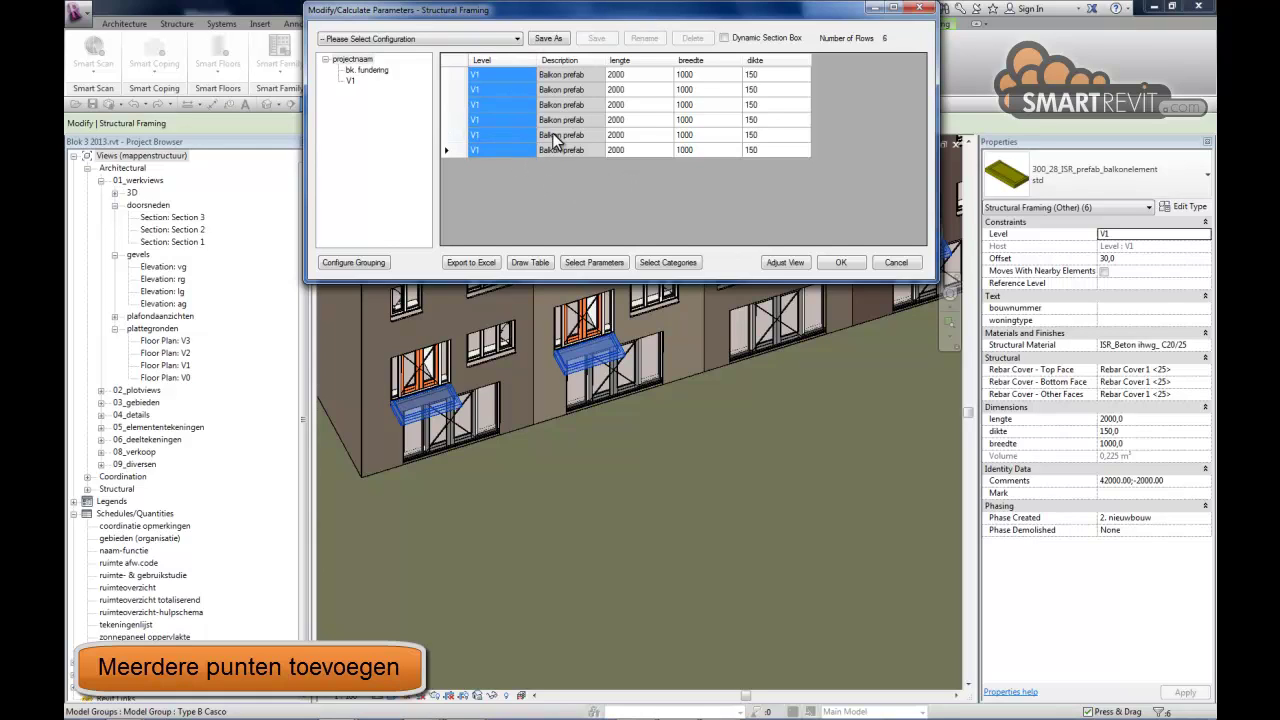
Step: Insert 200_00_ISR_zwaartepunt: std gravity-centre points for all six rows and acknowledge the 6/6 message
right_click(502, 101)
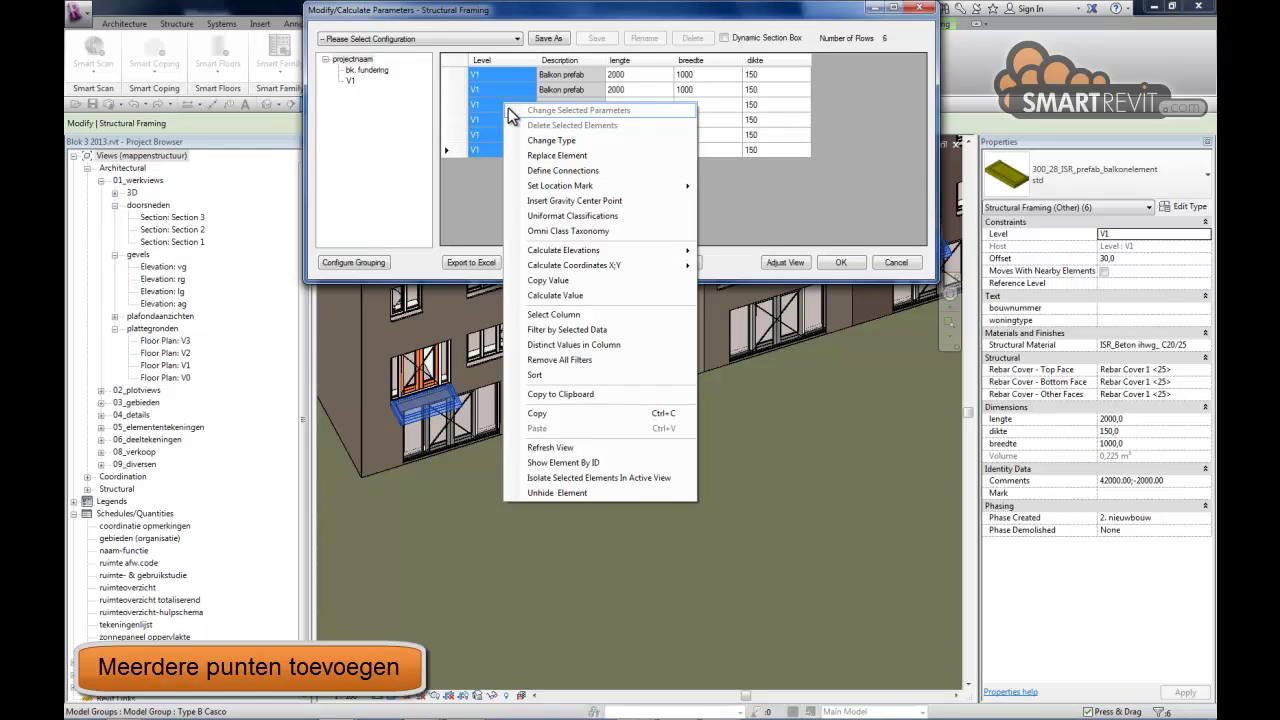
left_click(574, 201)
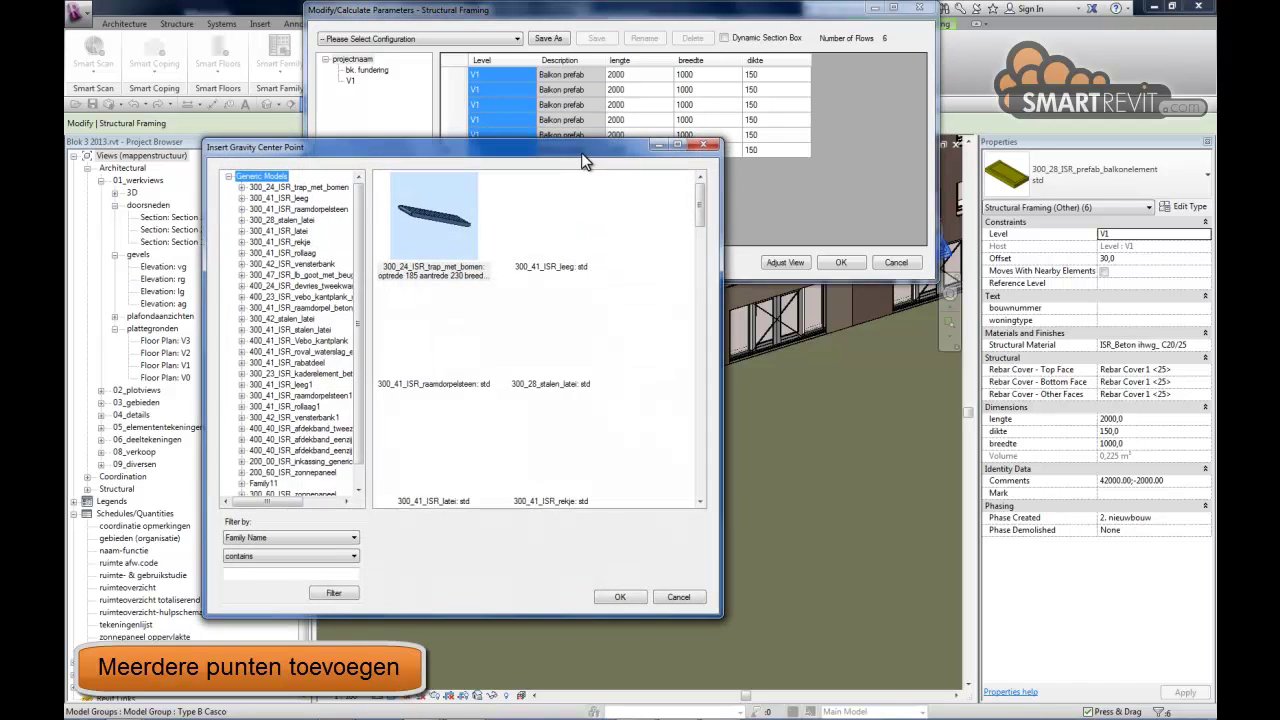
left_click_drag(697, 208, 702, 478)
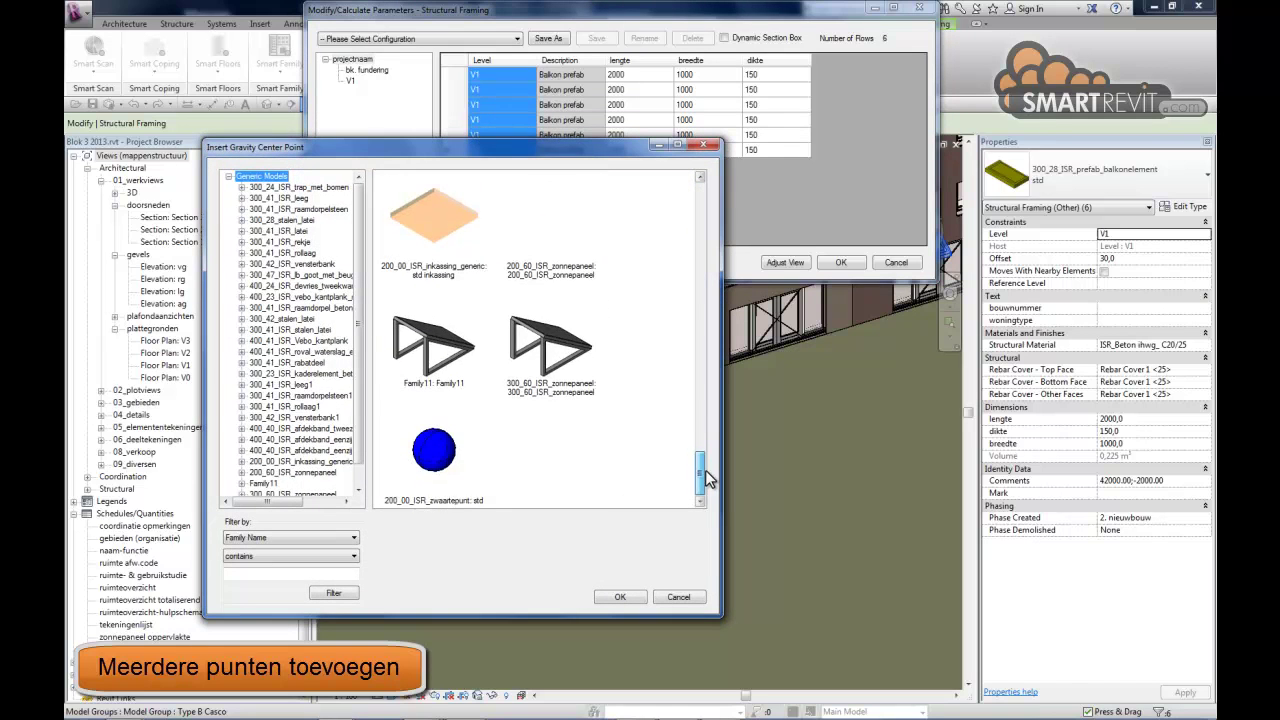
left_click(420, 450)
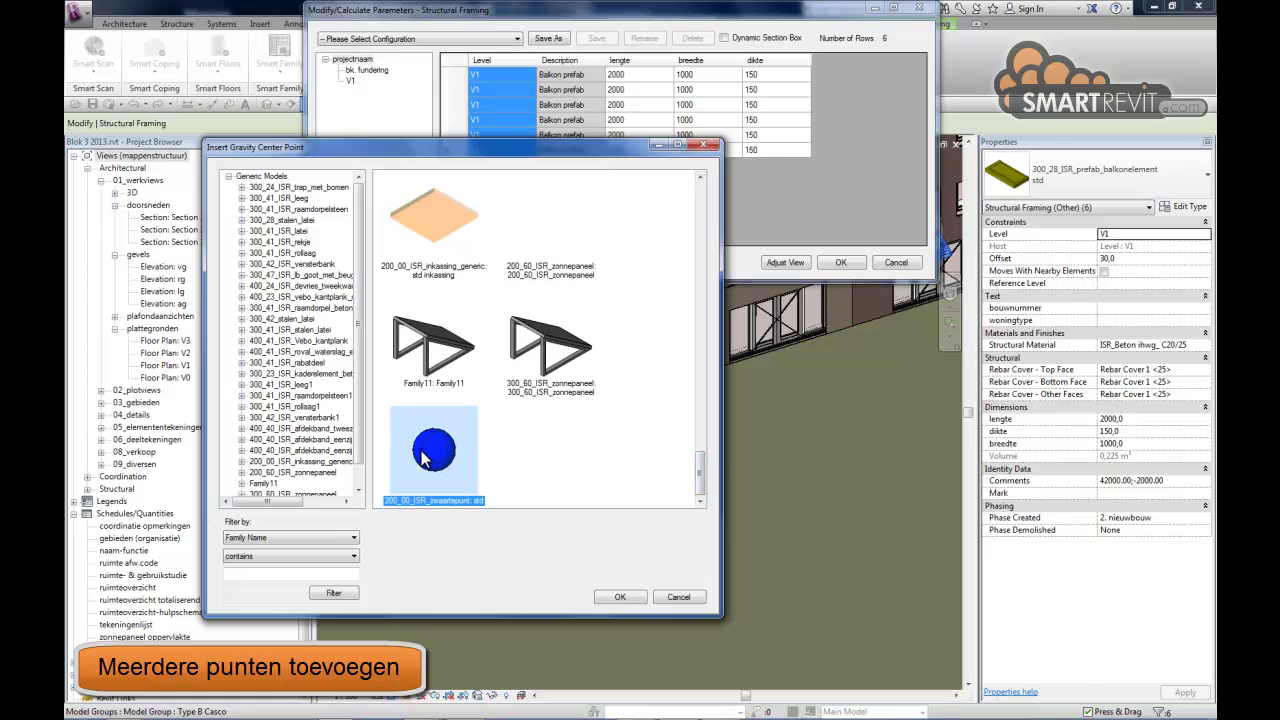
left_click(622, 597)
left_click(682, 181)
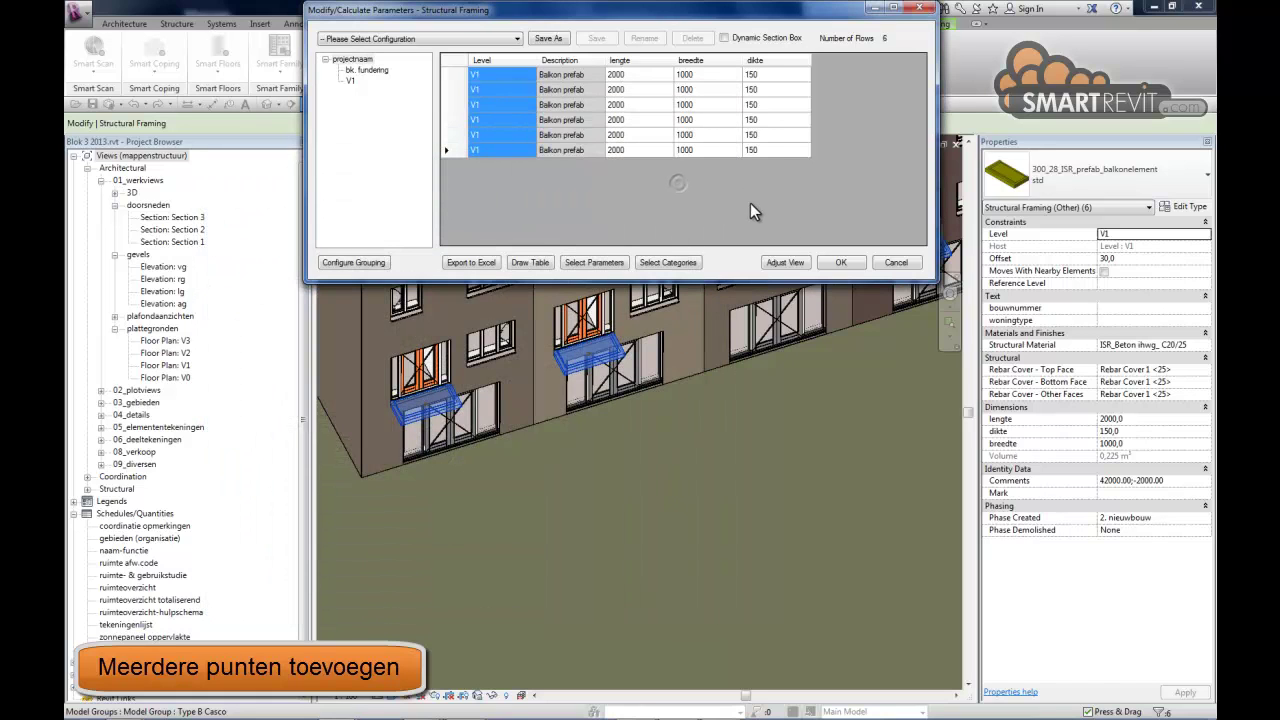
Step: Close the parameter table, deselect, and zoom in on the right-hand balcony's blue sphere, then back out
left_click(841, 262)
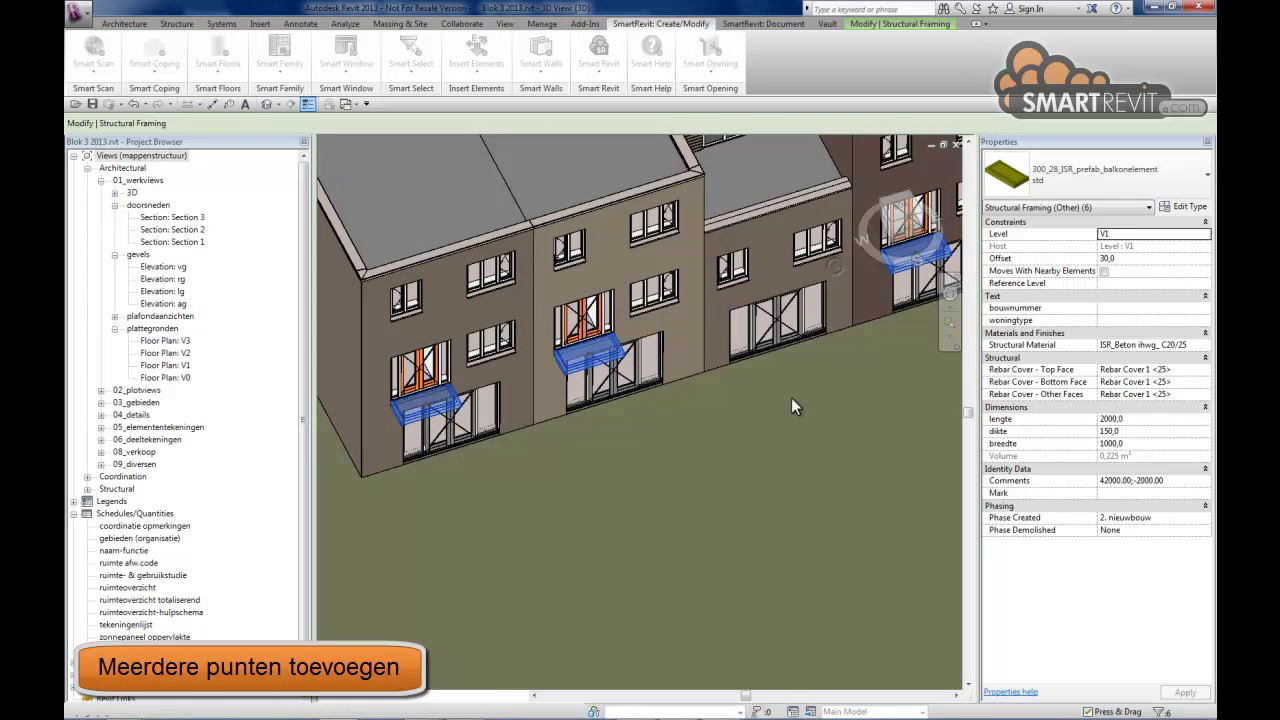
left_click(672, 417)
middle_click_drag(800, 317, 673, 338)
scroll(740, 311, "up", 3)
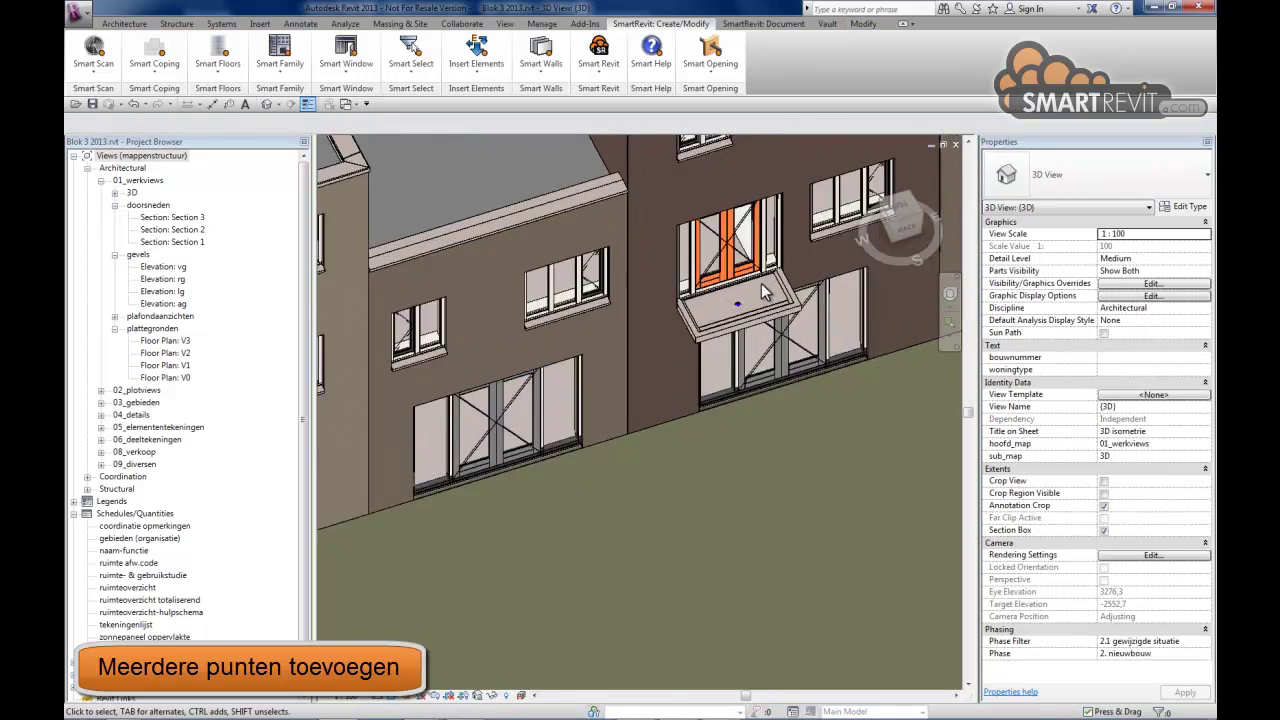
scroll(740, 311, "up", 3)
scroll(740, 311, "up", 3)
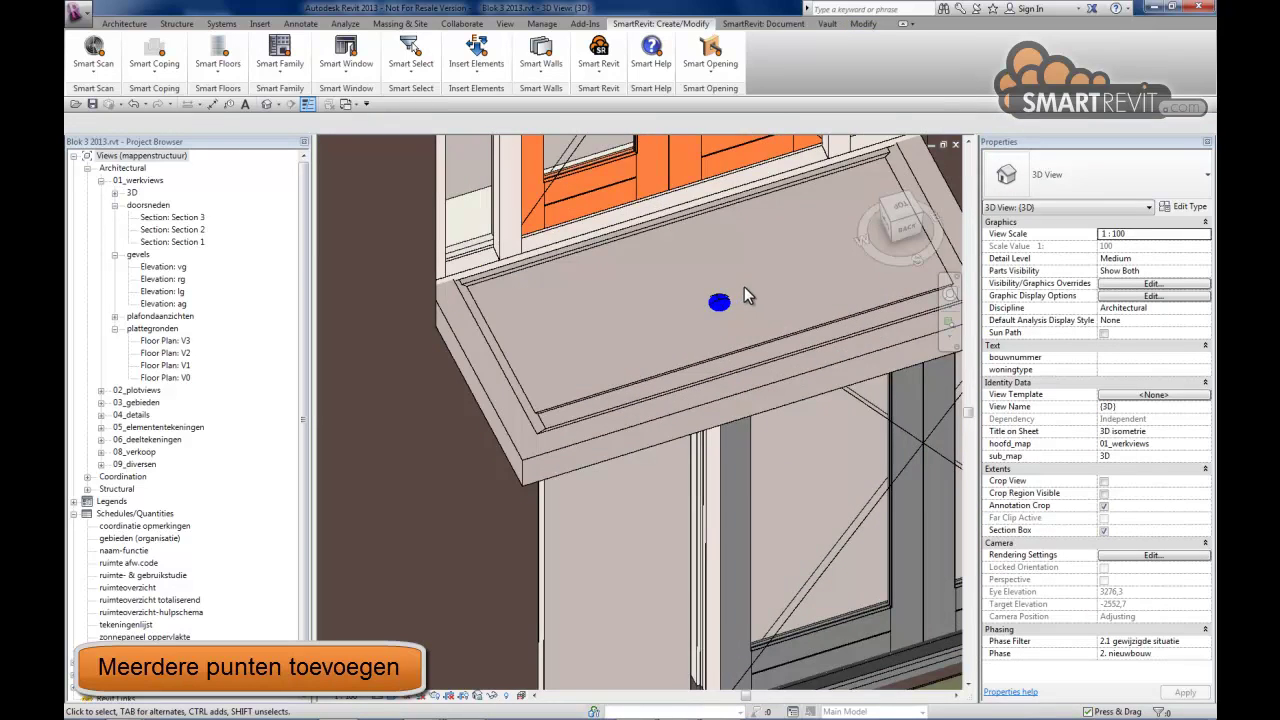
scroll(750, 280, "down", 3)
scroll(768, 261, "down", 2)
scroll(762, 277, "down", 1)
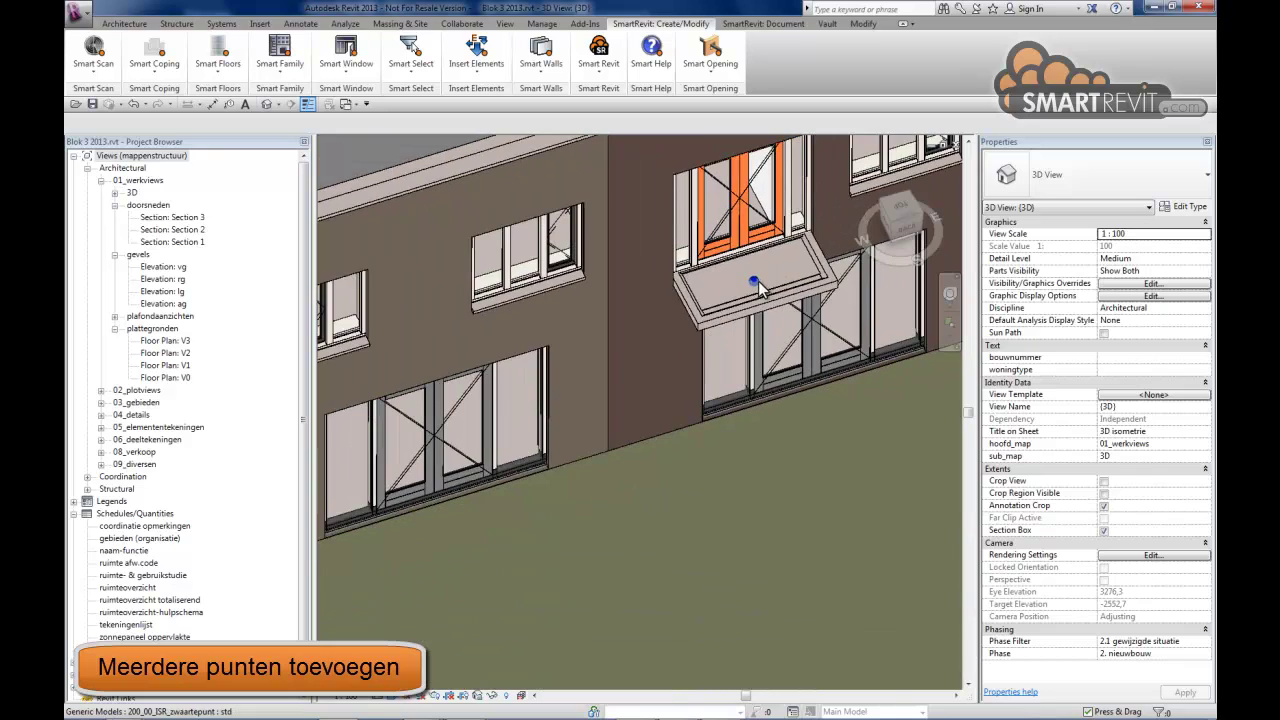
scroll(765, 289, "down", 2)
scroll(775, 275, "down", 2)
scroll(785, 262, "down", 2)
scroll(797, 248, "down", 1)
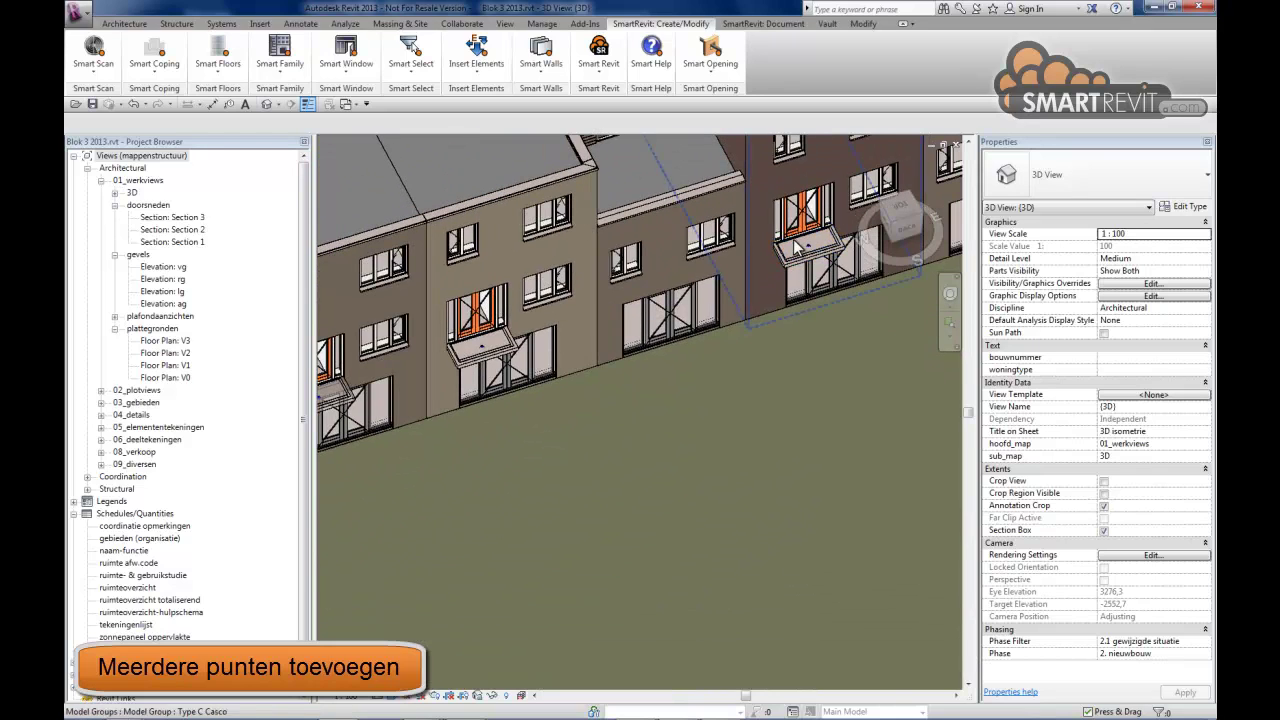